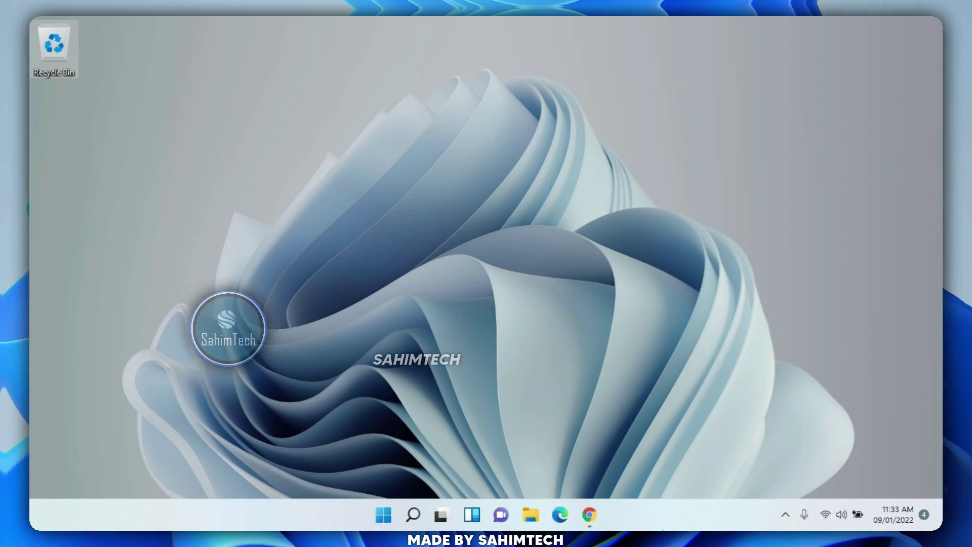
Open the store.rg-adguard.net link generator set to PackageFamilyName and the Fast channel
click(589, 515)
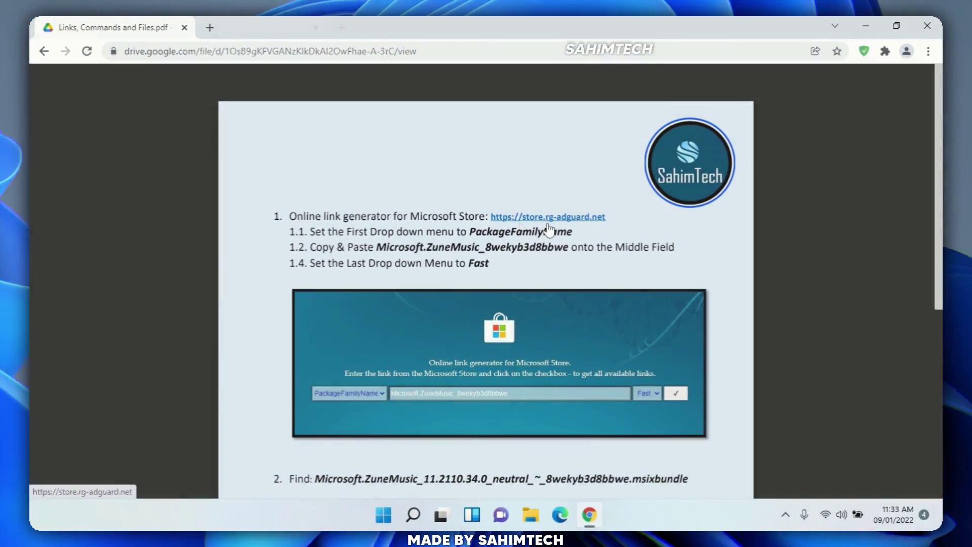
click(564, 173)
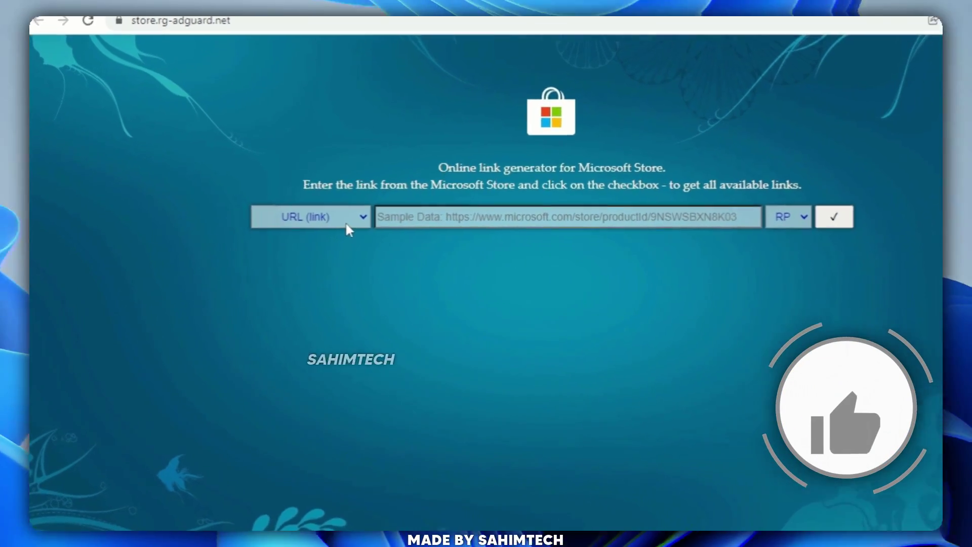
click(314, 222)
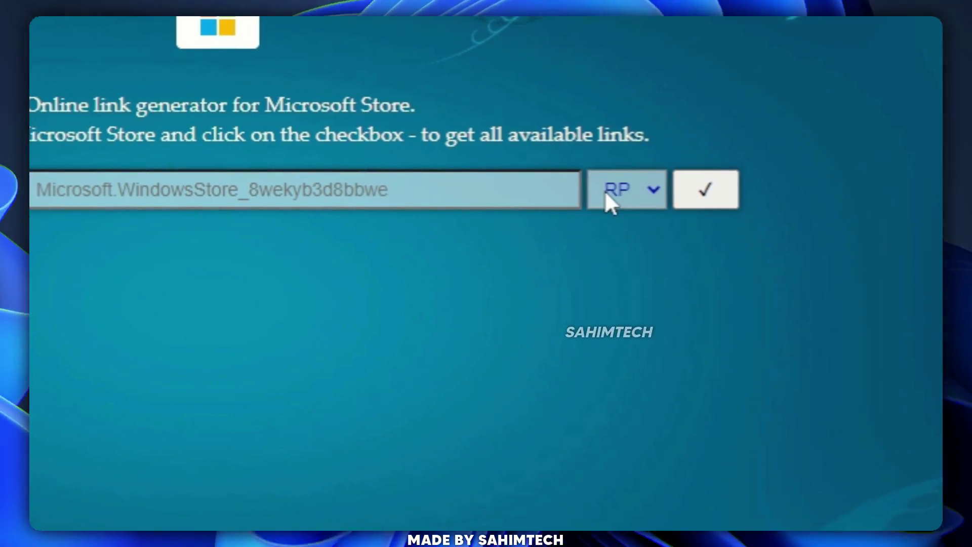
click(608, 191)
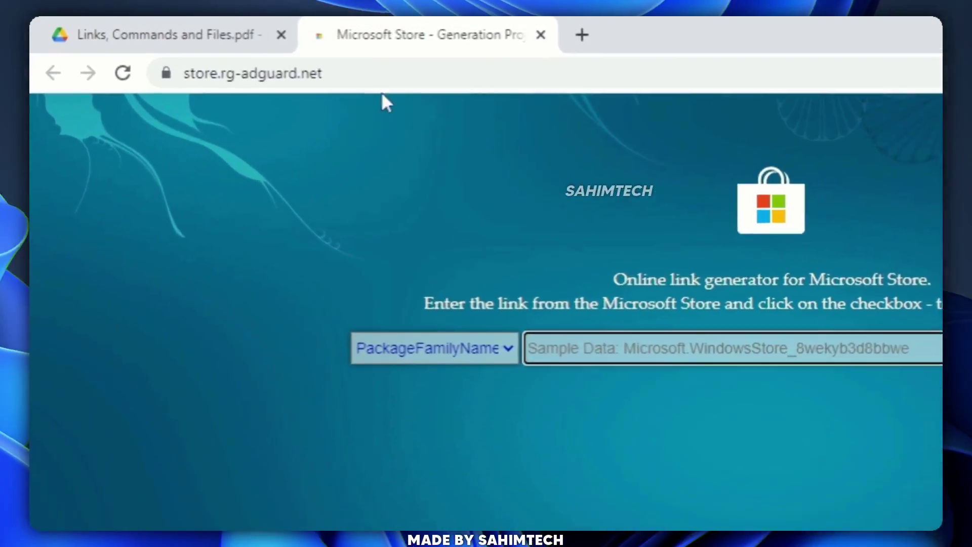
Copy the package name Microsoft.ZuneMusic_8wekyb3d8bbwe from the instructions PDF
click(111, 28)
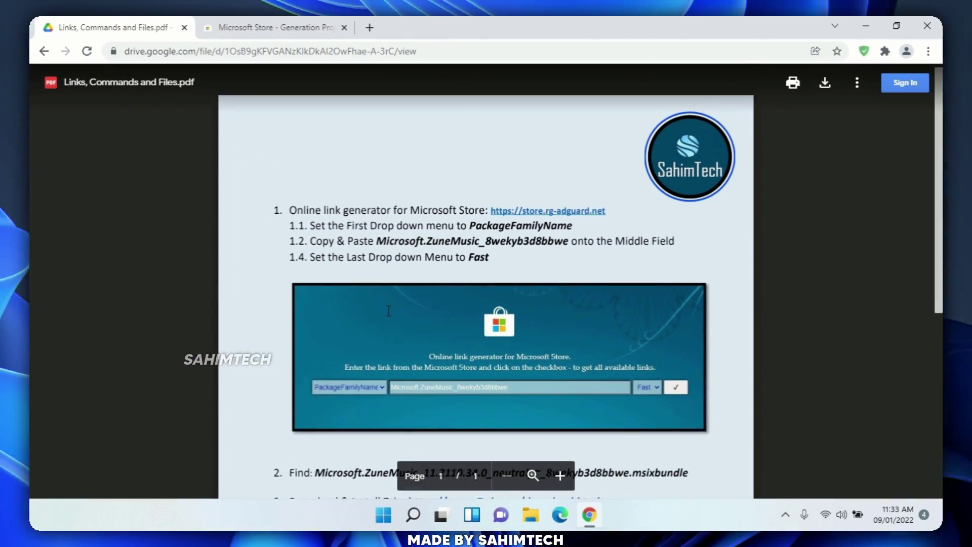
scroll(324, 244, down, 2)
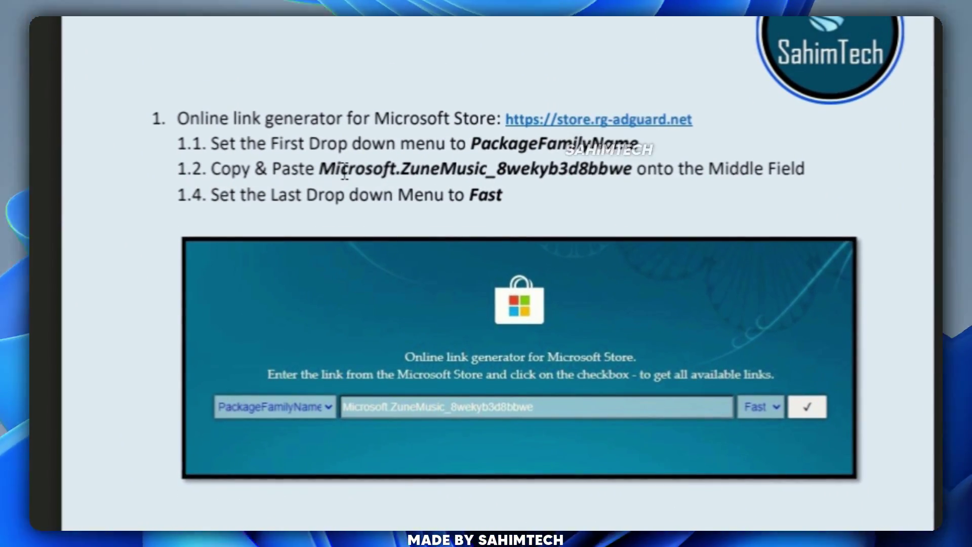
double_click(345, 167)
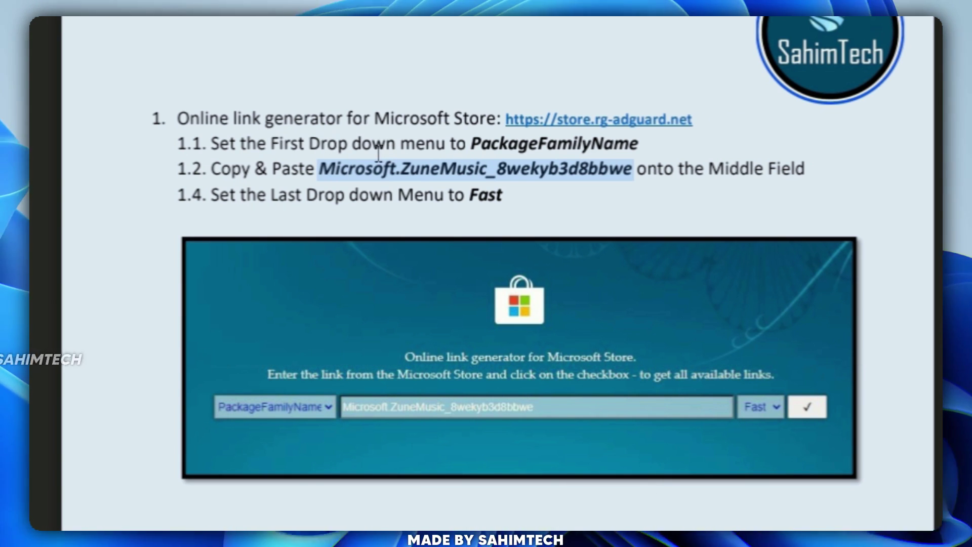
right_click(451, 168)
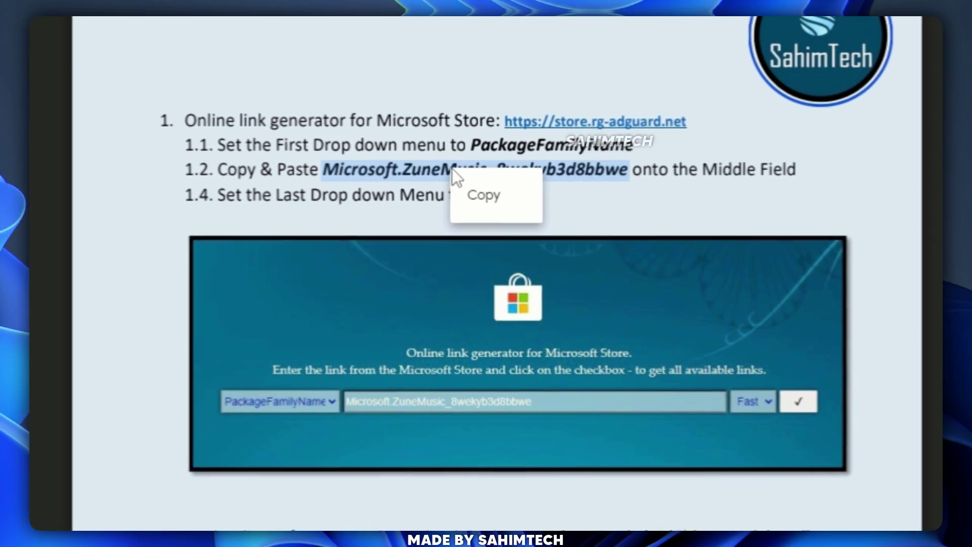
click(478, 193)
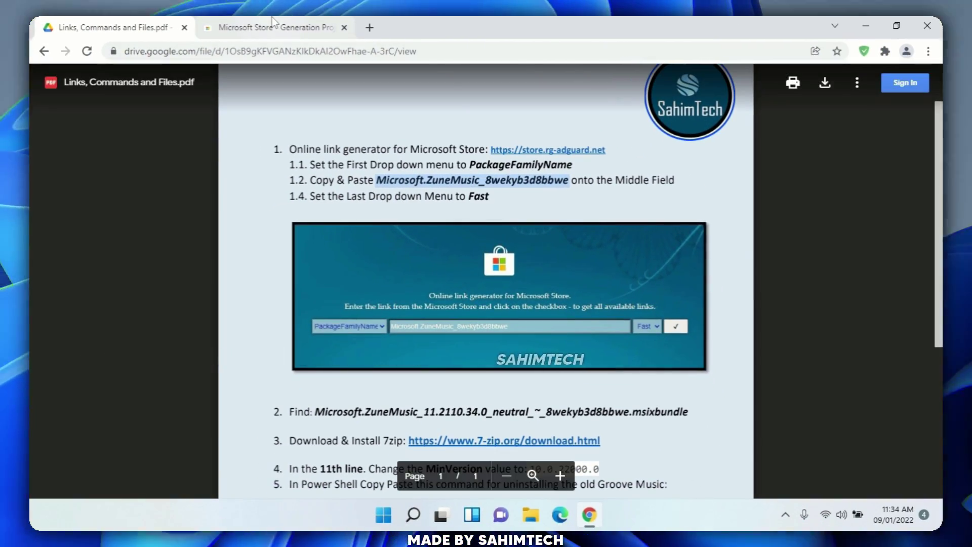
Paste Microsoft.ZuneMusic_8wekyb3d8bbwe into the link generator and fetch its download links list
click(272, 25)
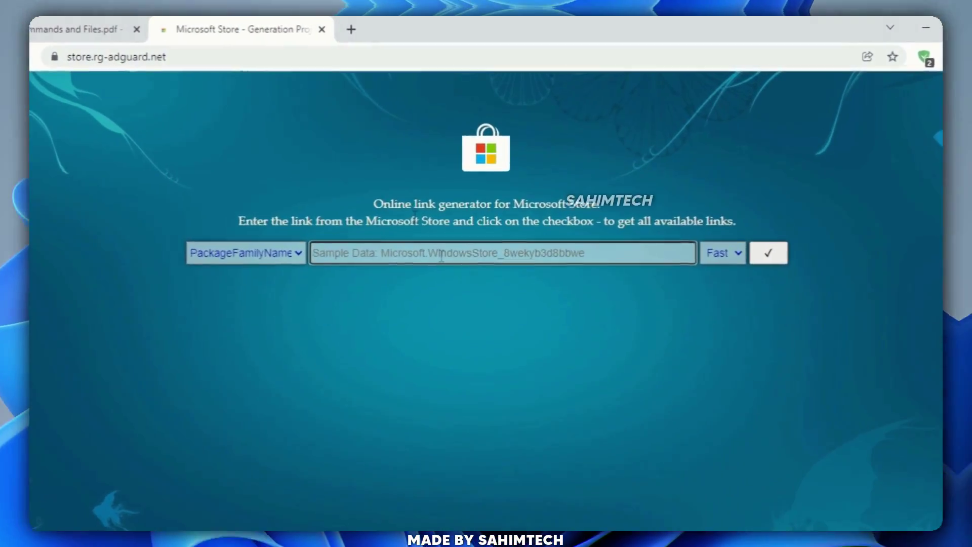
right_click(445, 225)
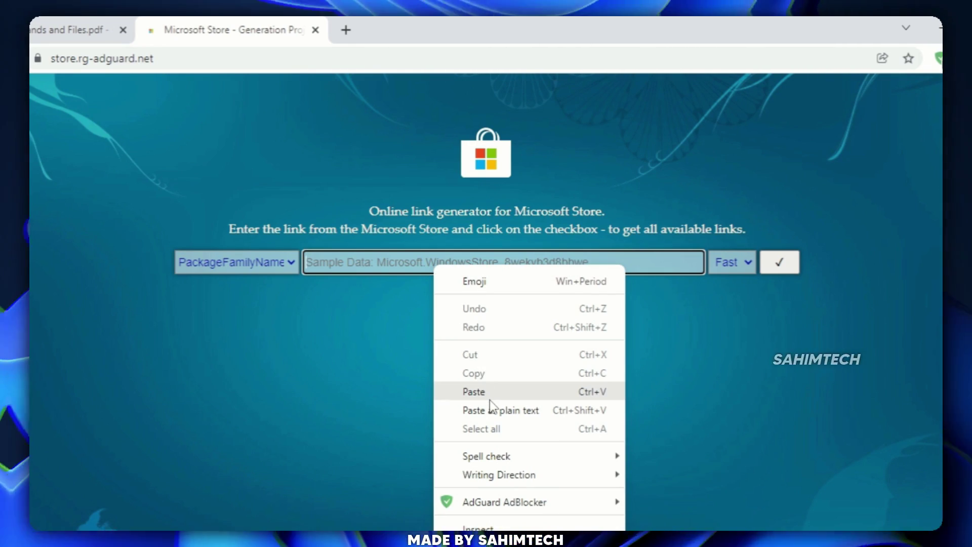
click(490, 397)
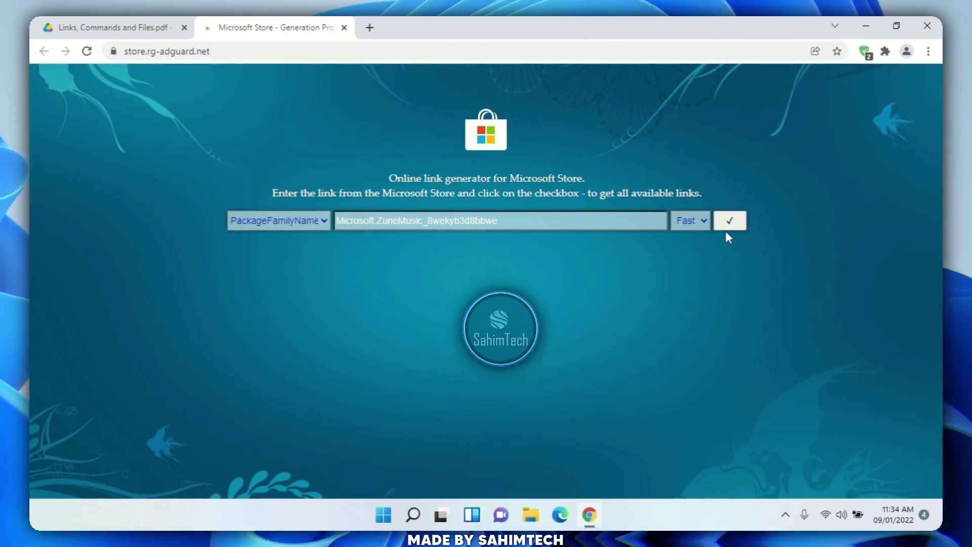
click(726, 230)
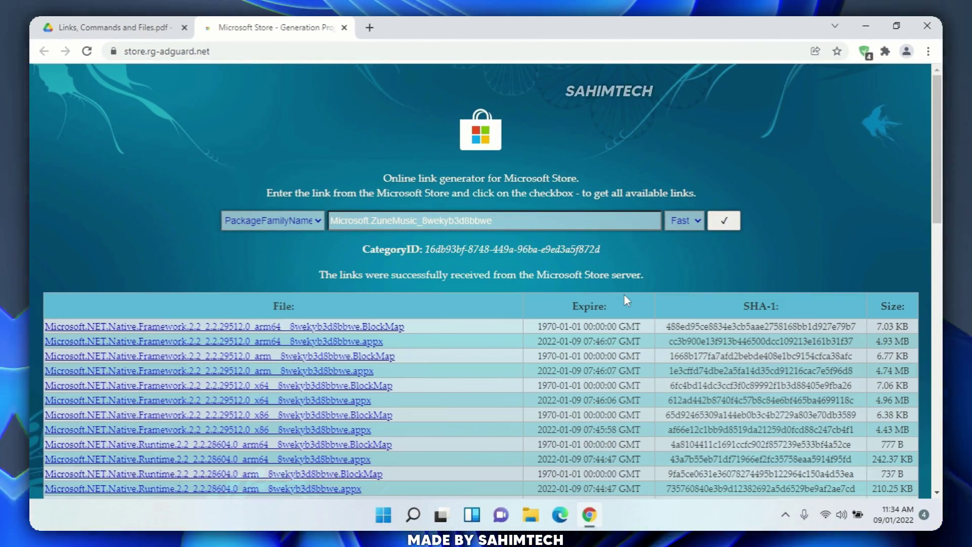
scroll(623, 298, down, 8)
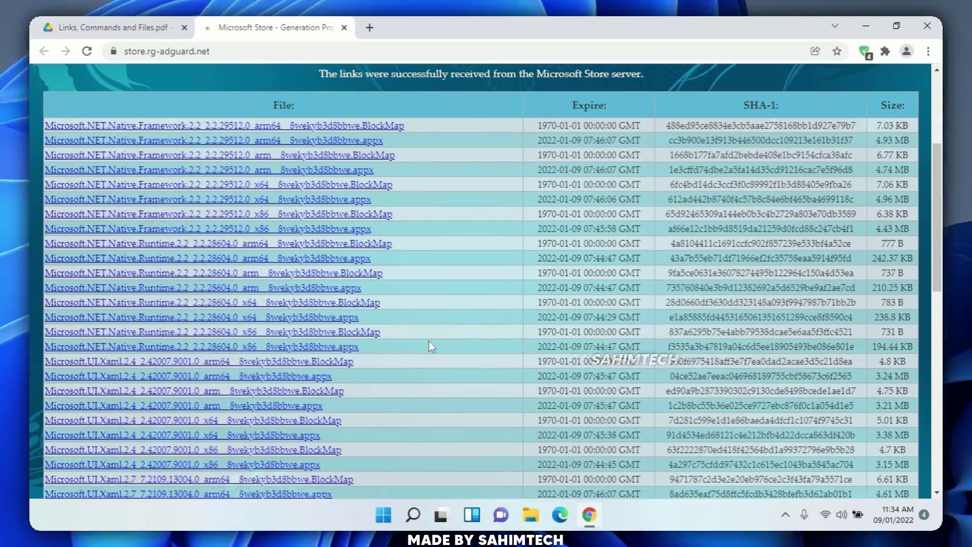
scroll(457, 334, down, 4)
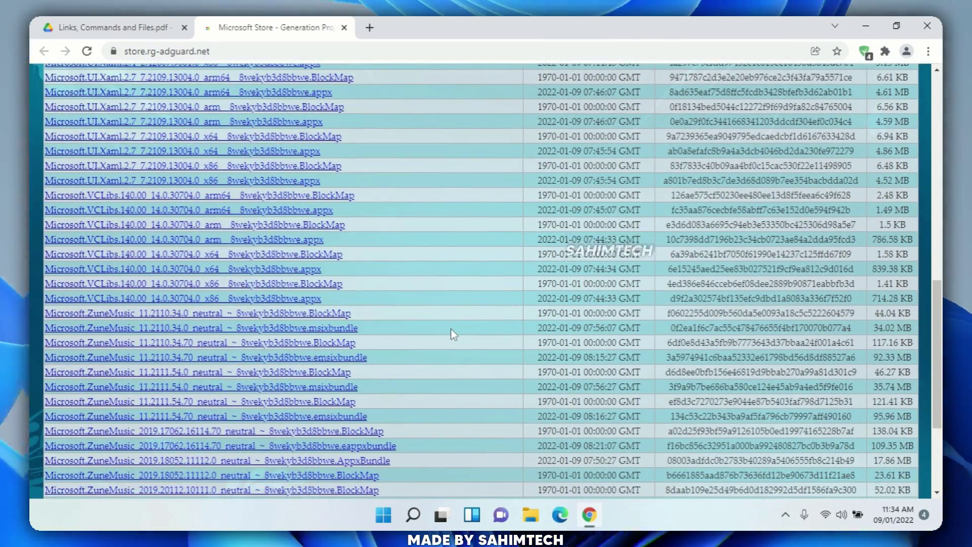
scroll(453, 334, up, 15)
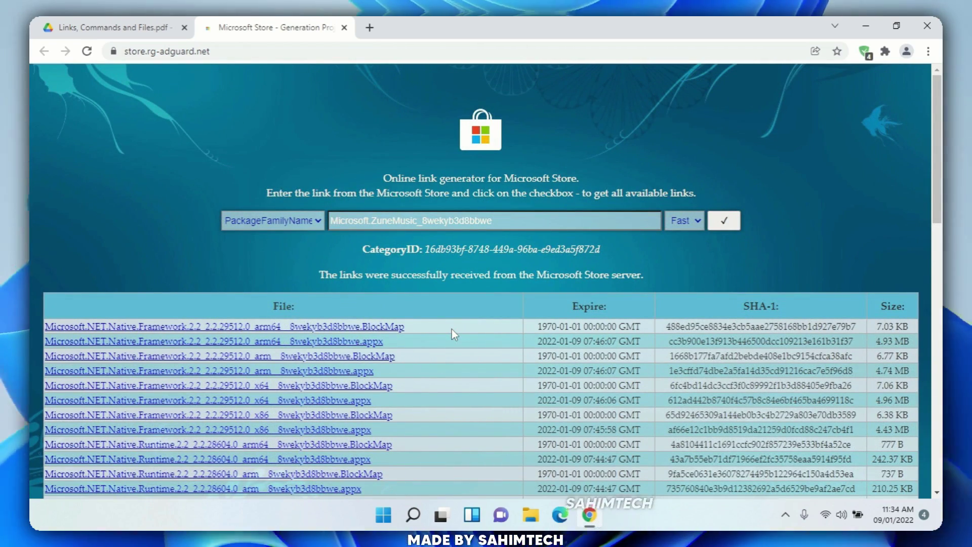
Copy the step-2 msixbundle file name from the instructions PDF
click(33, 23)
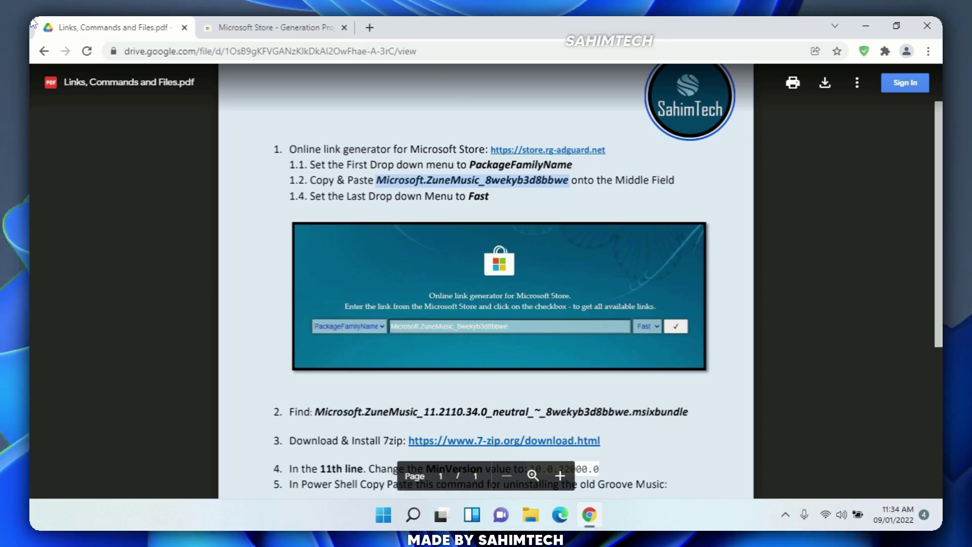
scroll(380, 320, down, 3)
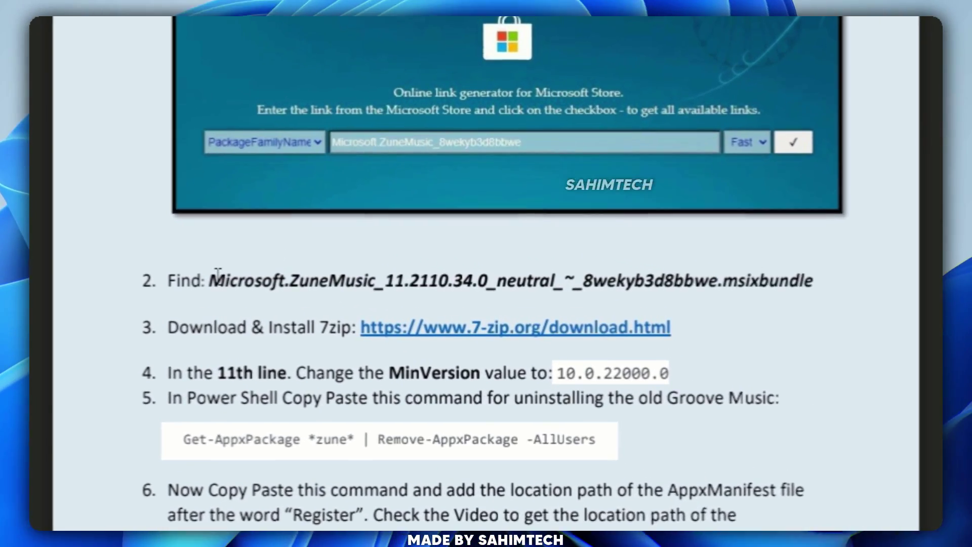
double_click(339, 282)
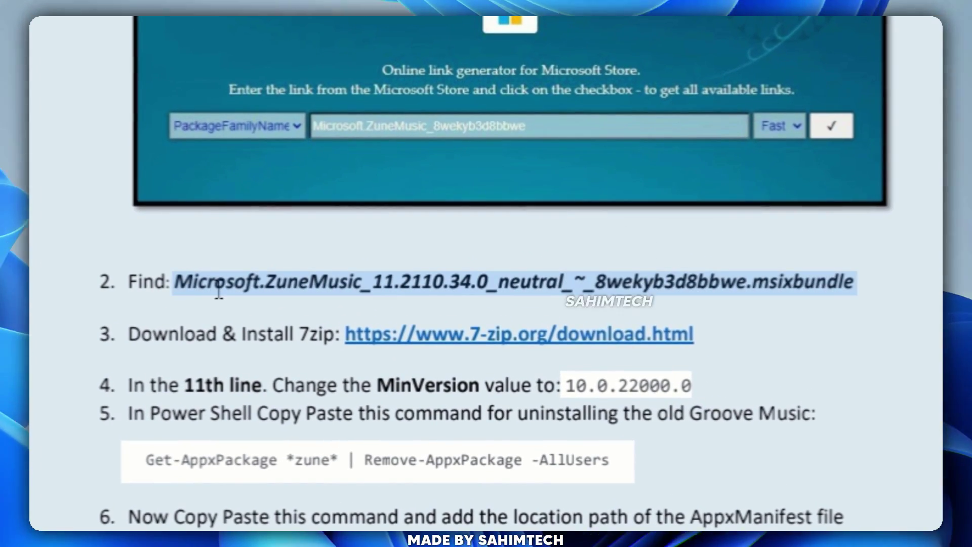
click(258, 278)
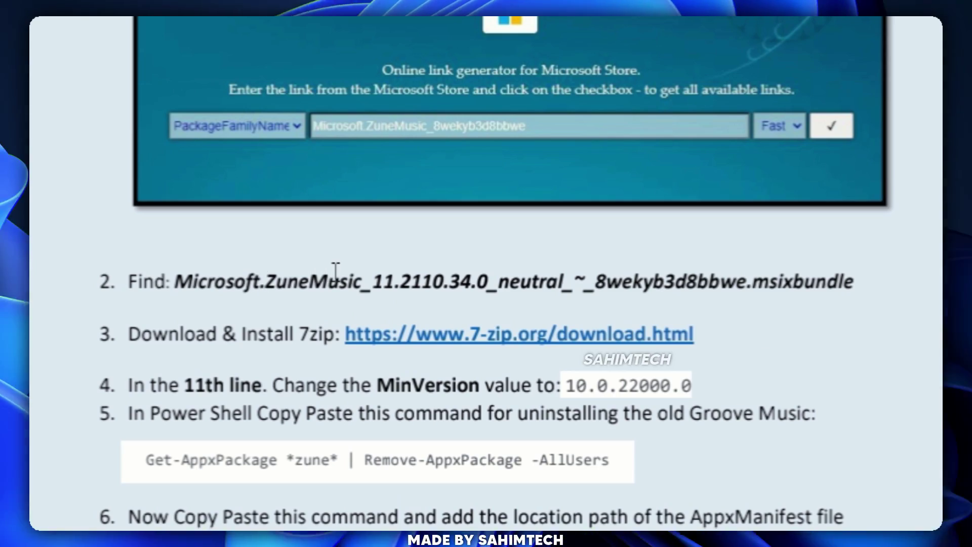
double_click(335, 274)
right_click(336, 287)
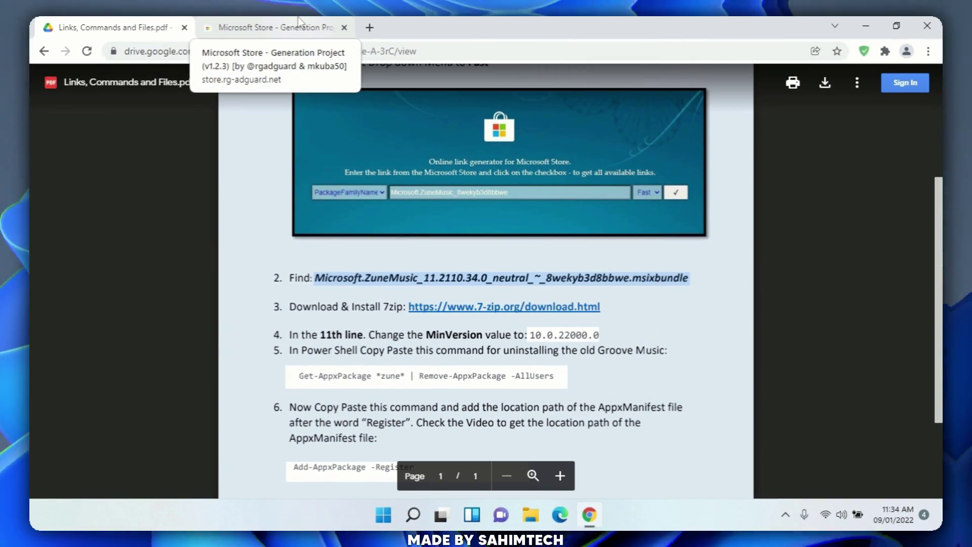
Search the results page for the copied name to find the 34.02 MB ZuneMusic 11.2110.34.0 link
click(299, 23)
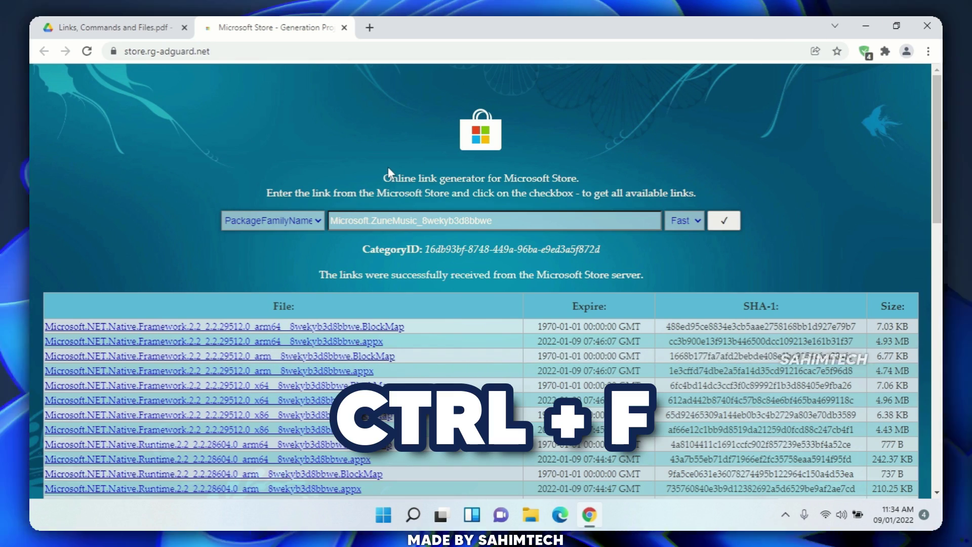
key(ctrl+f)
key(ctrl+v)
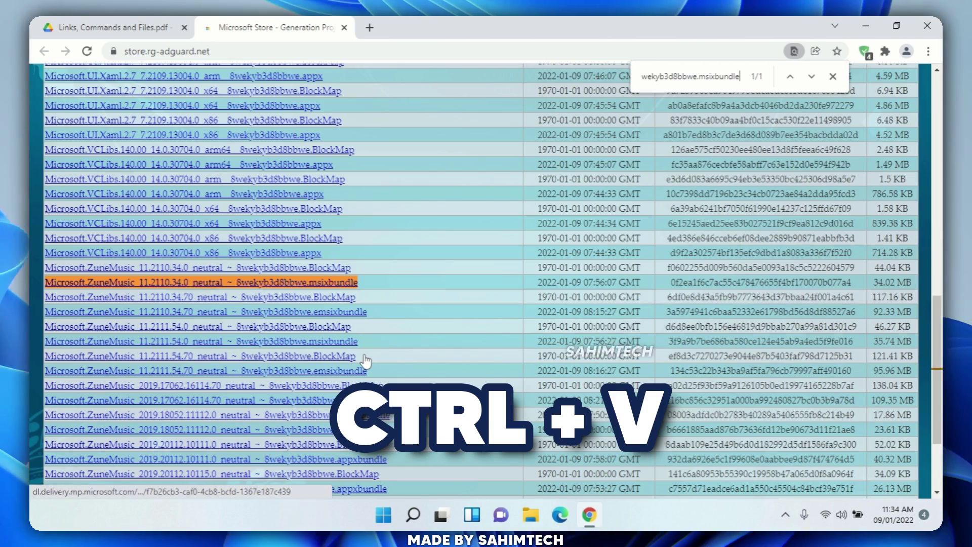
key(Return)
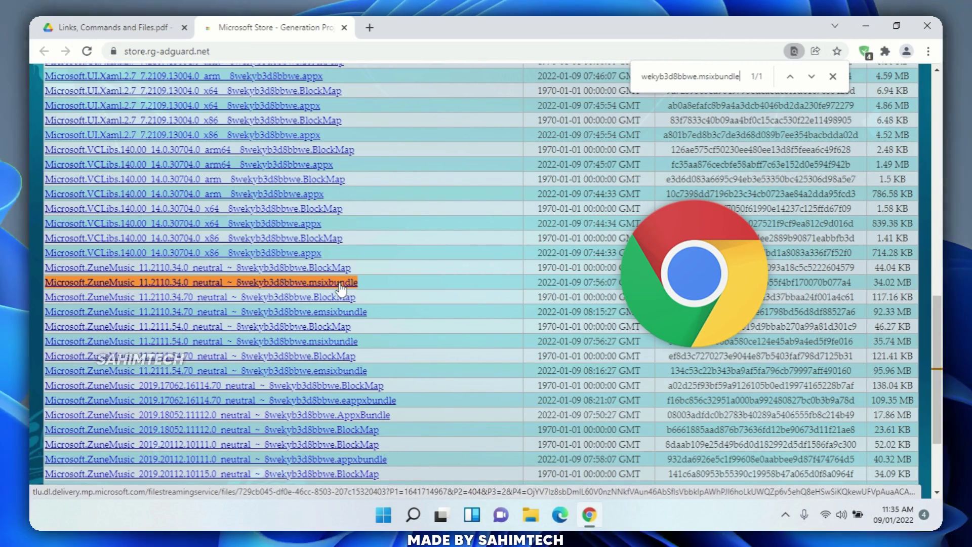
Save the ZuneMusic 11.2110.34.0 msixbundle to the Desktop, choosing Keep at the insecure-download warning
right_click(341, 288)
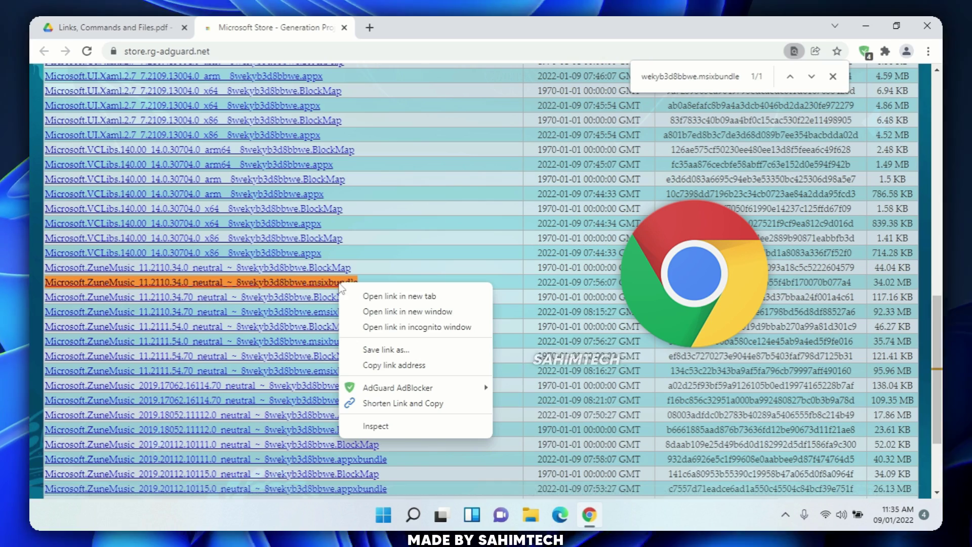
click(398, 350)
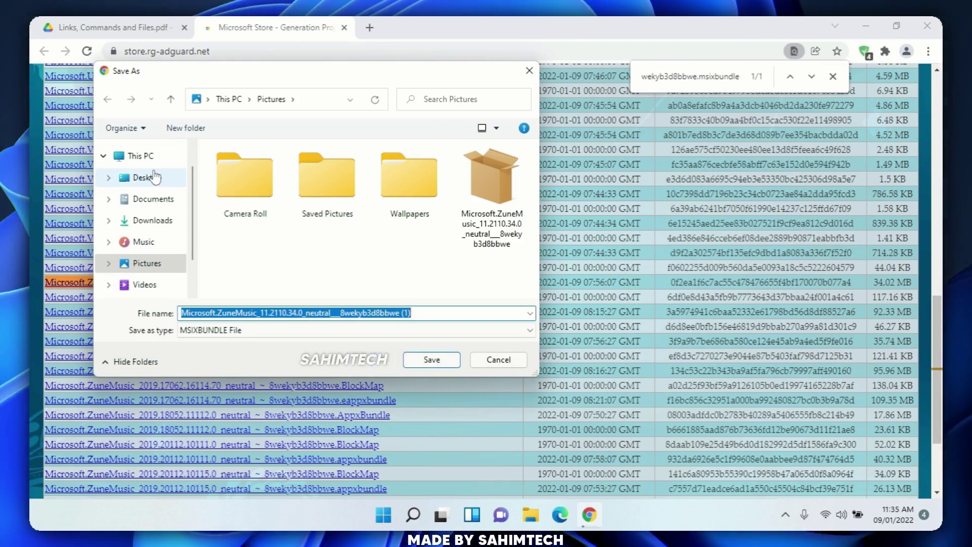
click(143, 177)
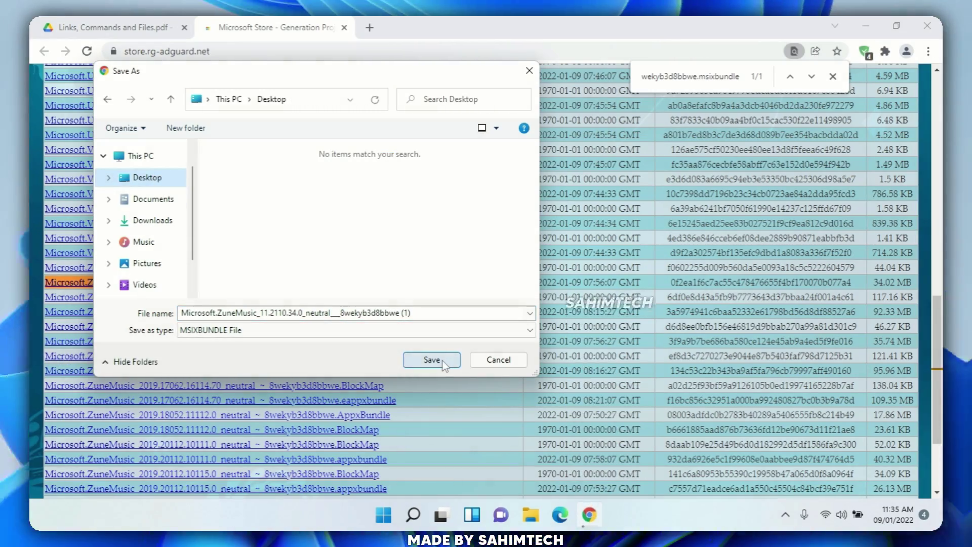
click(431, 360)
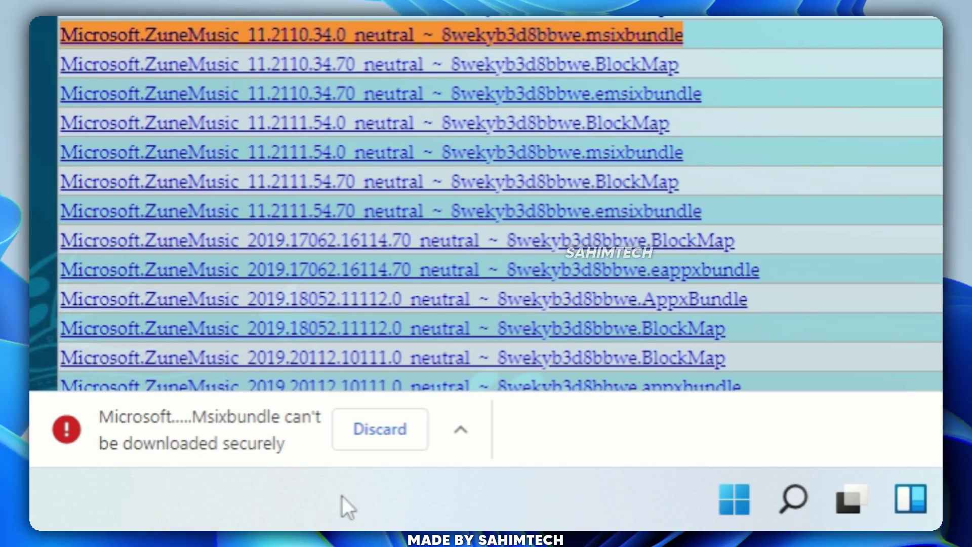
click(470, 441)
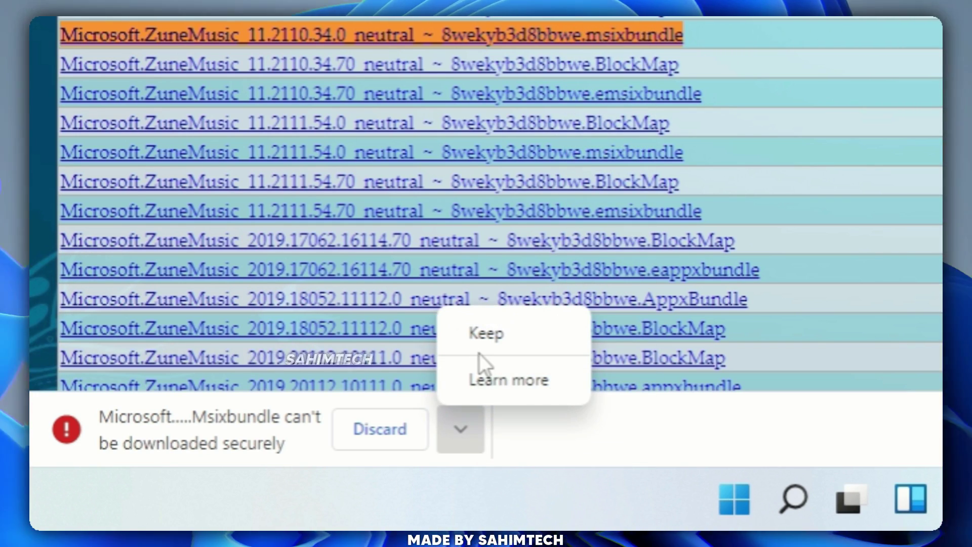
click(518, 336)
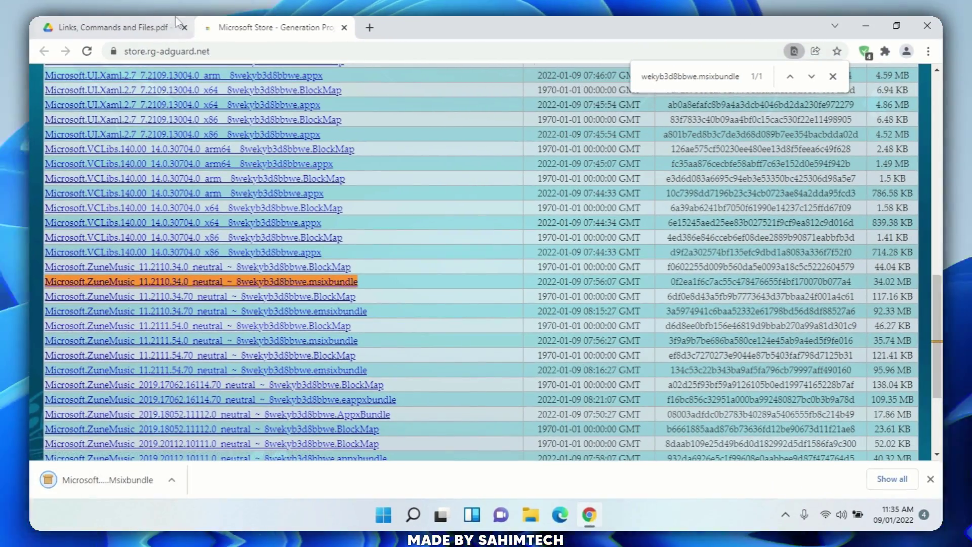
Download the 64-bit 7-Zip installer 7z2107-x64.exe from 7-zip.org and run it
click(137, 23)
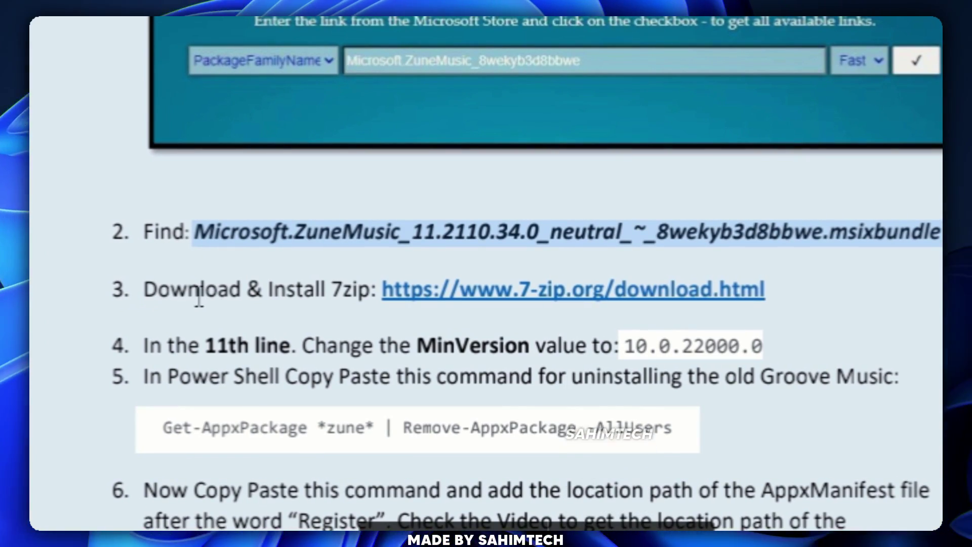
click(198, 299)
drag(144, 293, 282, 292)
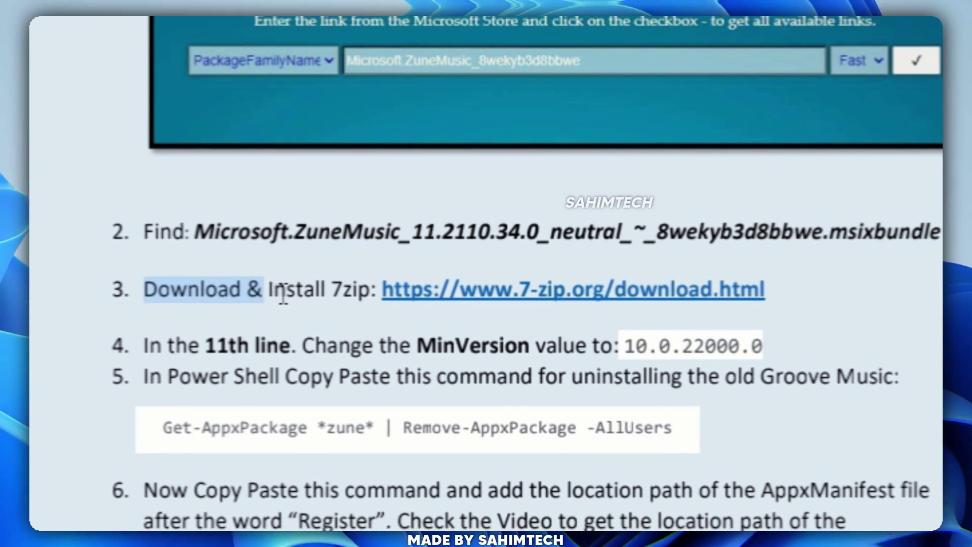
click(298, 297)
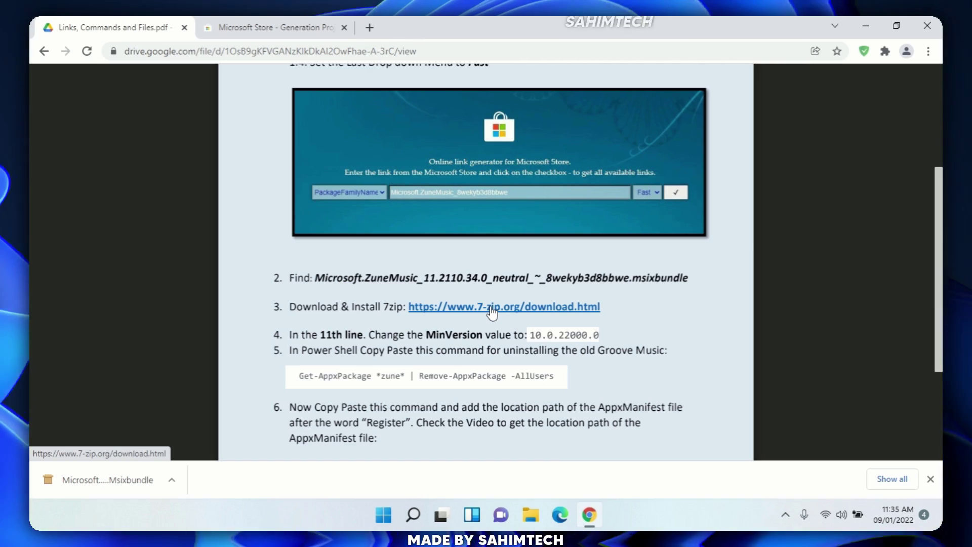
click(492, 309)
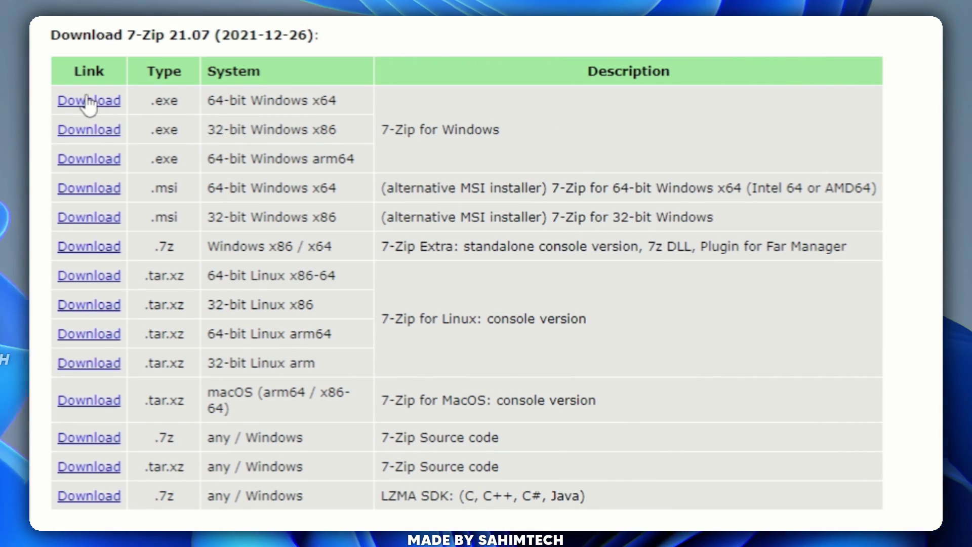
click(99, 107)
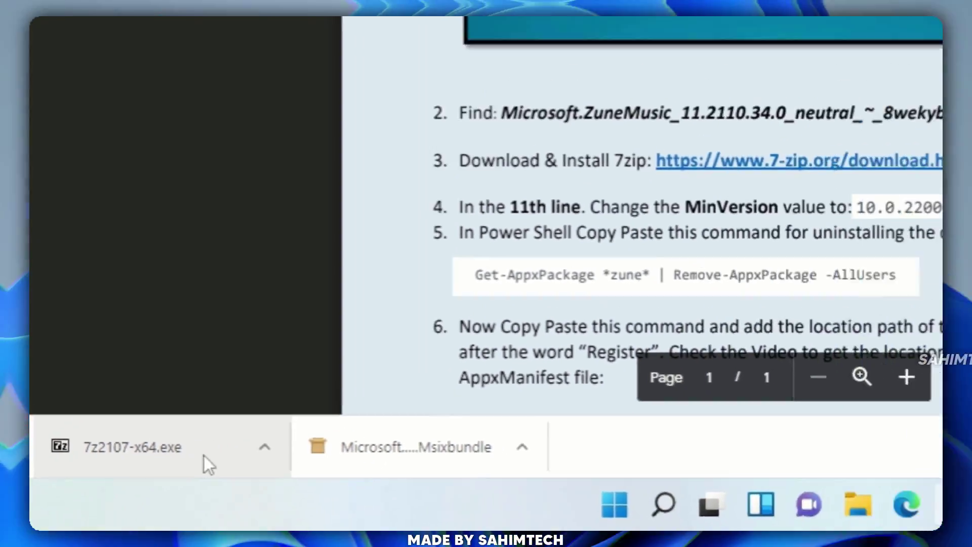
click(204, 458)
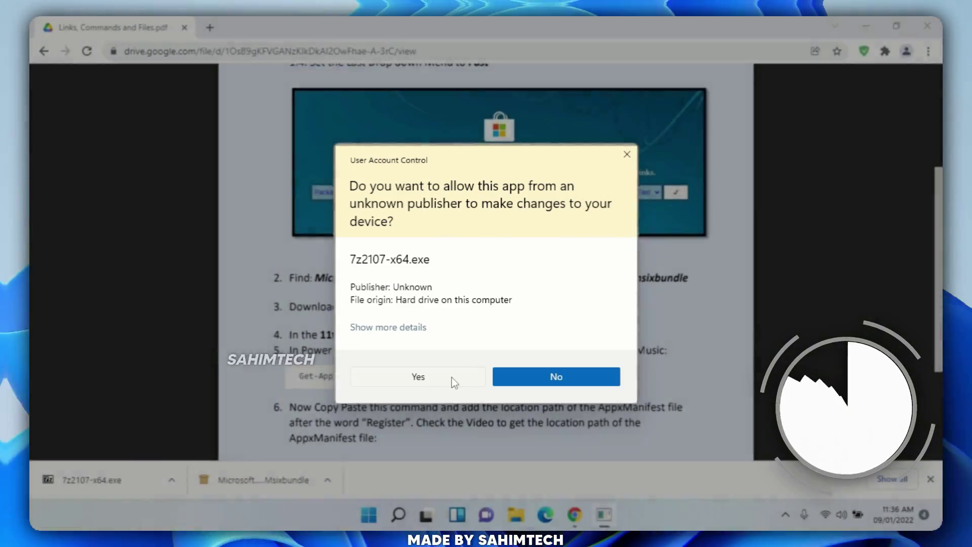
Approve the UAC prompt, install 7-Zip 21.07 into C:\Program Files\7-Zip\, and close setup
click(451, 378)
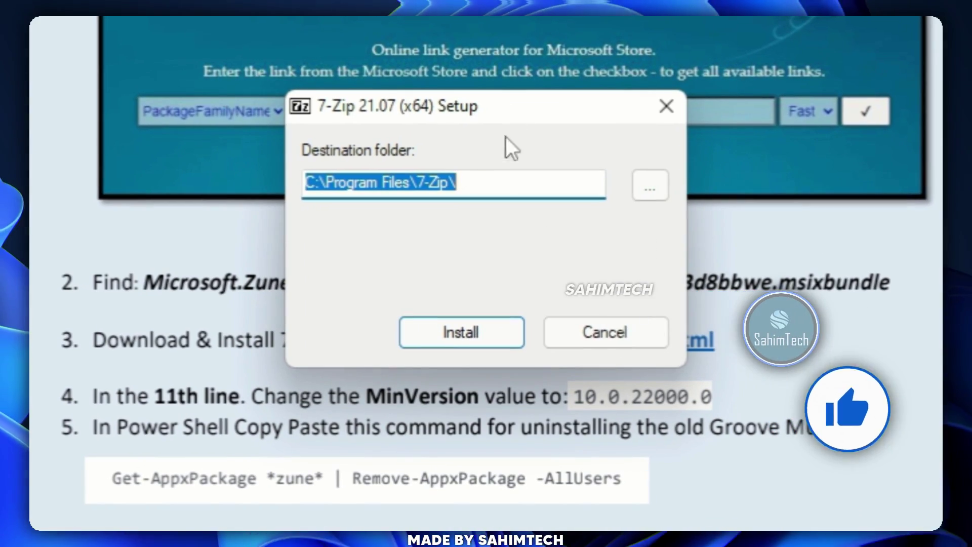
click(508, 333)
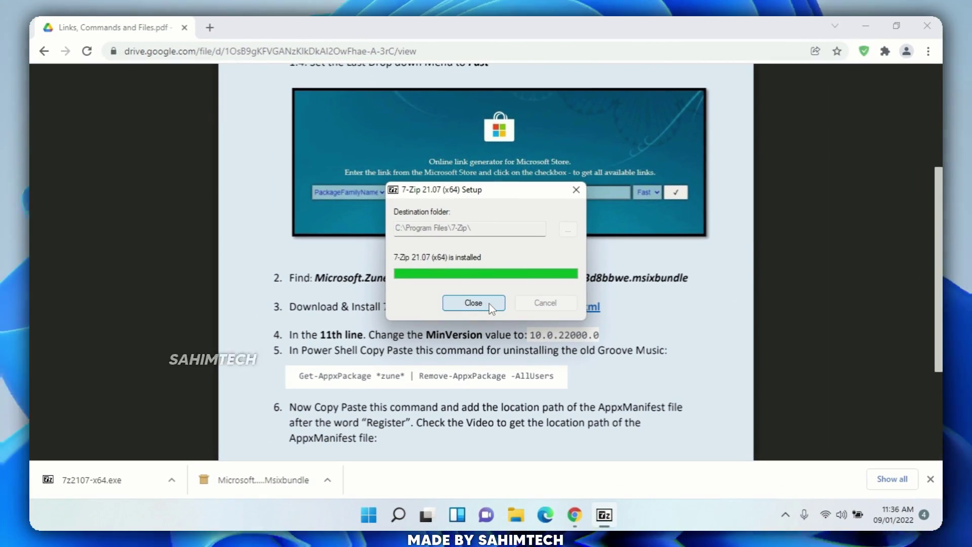
click(489, 303)
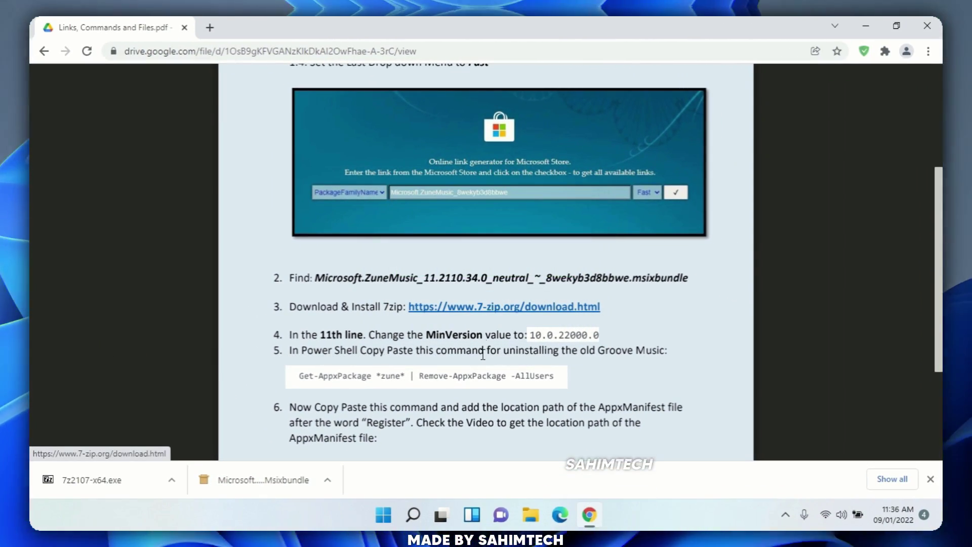
Extract the ZuneMusic msixbundle on the desktop with 7-Zip into its own "Microsoft.ZuneMusic_…(1)" folder
click(856, 24)
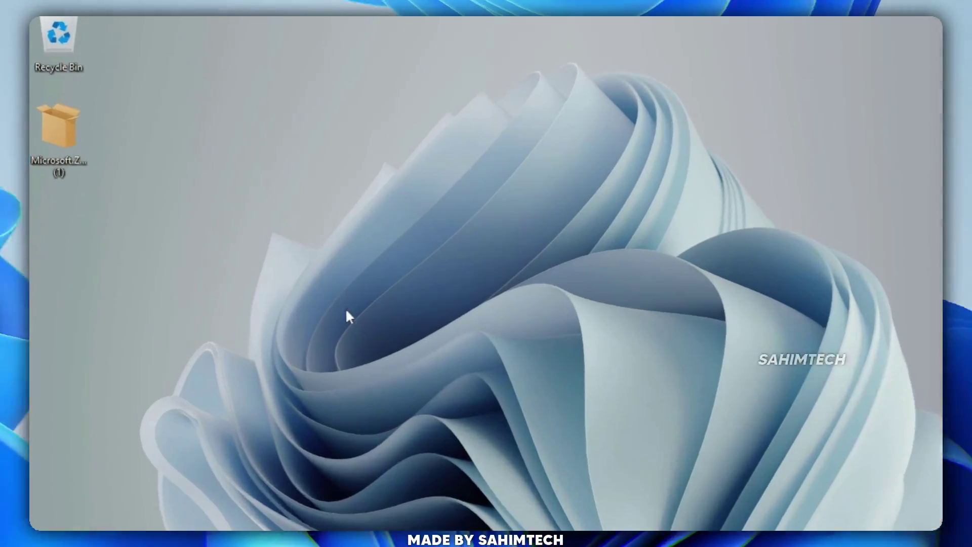
drag(65, 131, 381, 318)
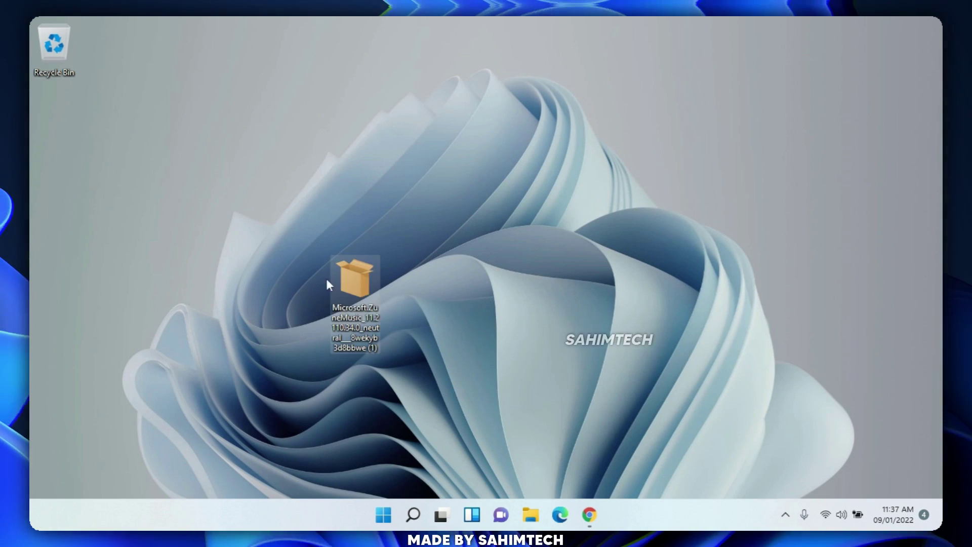
drag(211, 224, 521, 400)
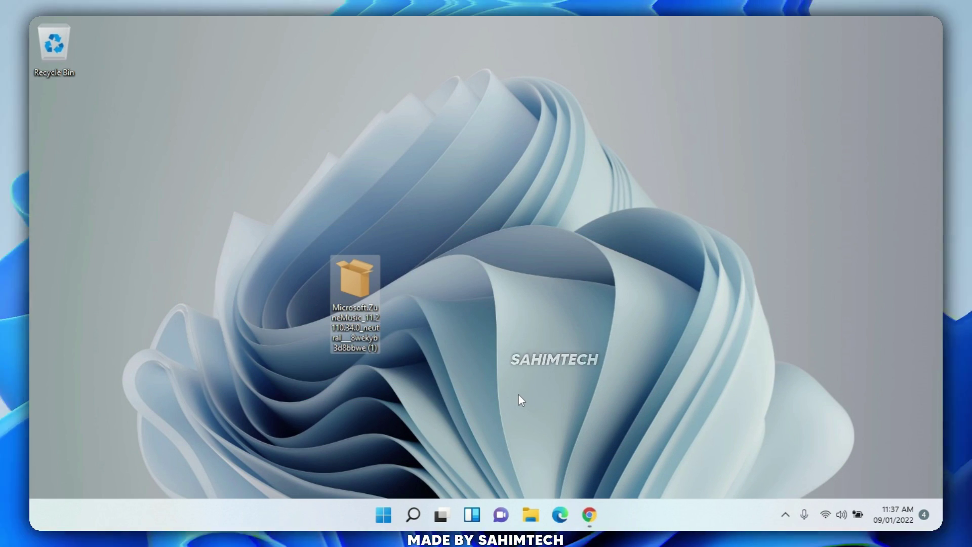
right_click(365, 287)
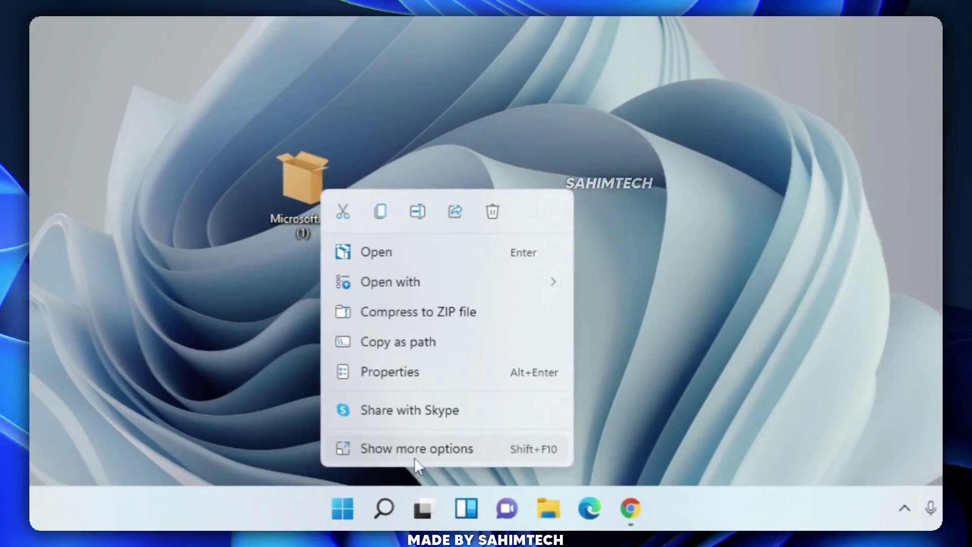
click(430, 464)
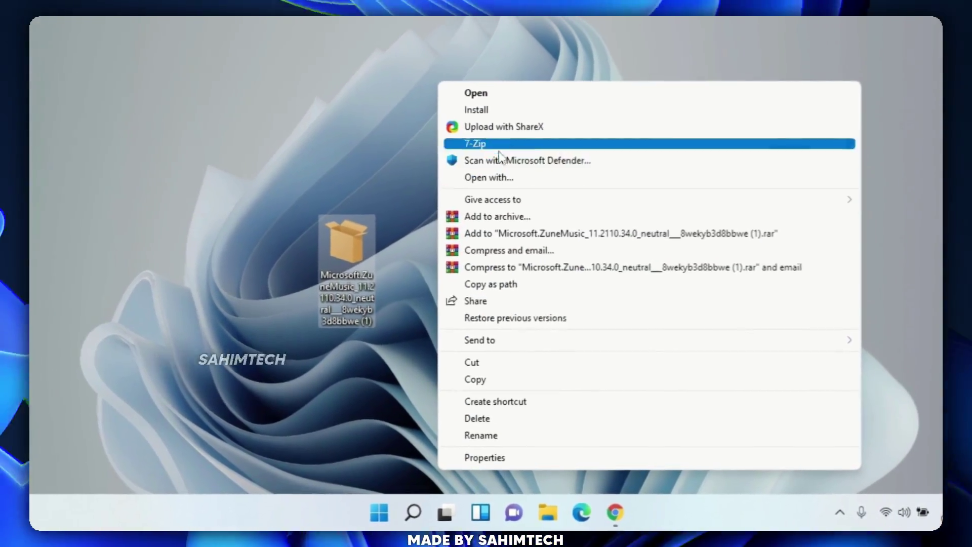
mouse_move(486, 135)
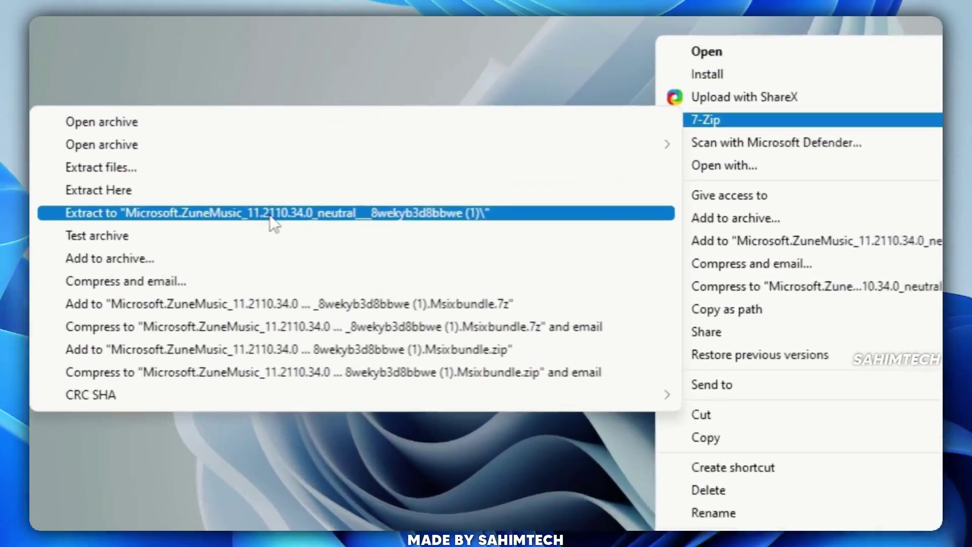
click(273, 213)
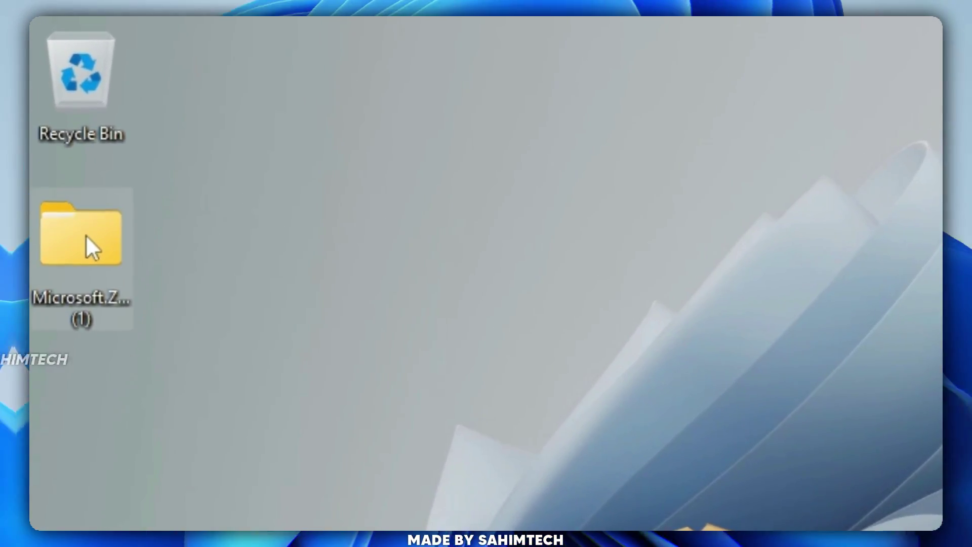
drag(57, 127, 261, 203)
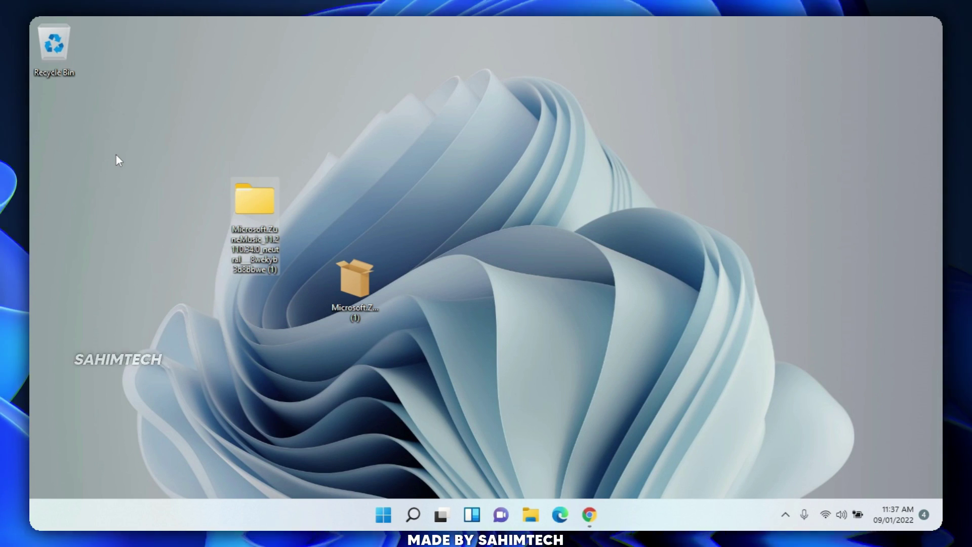
Open the extracted ZuneMusic folder maximized, scrolled to the 11,626 KB App_11.2110.34.0_x64 file
double_click(245, 205)
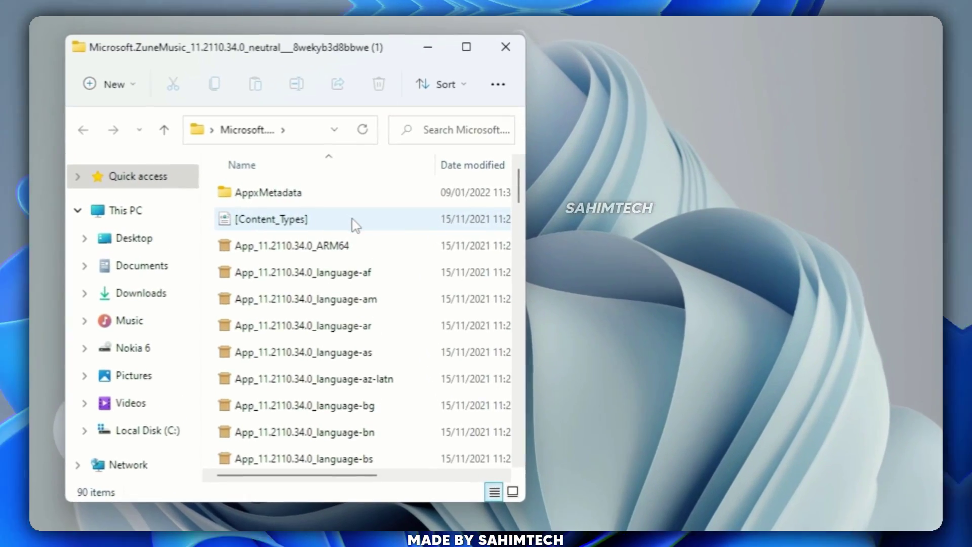
scroll(358, 217, down, 3)
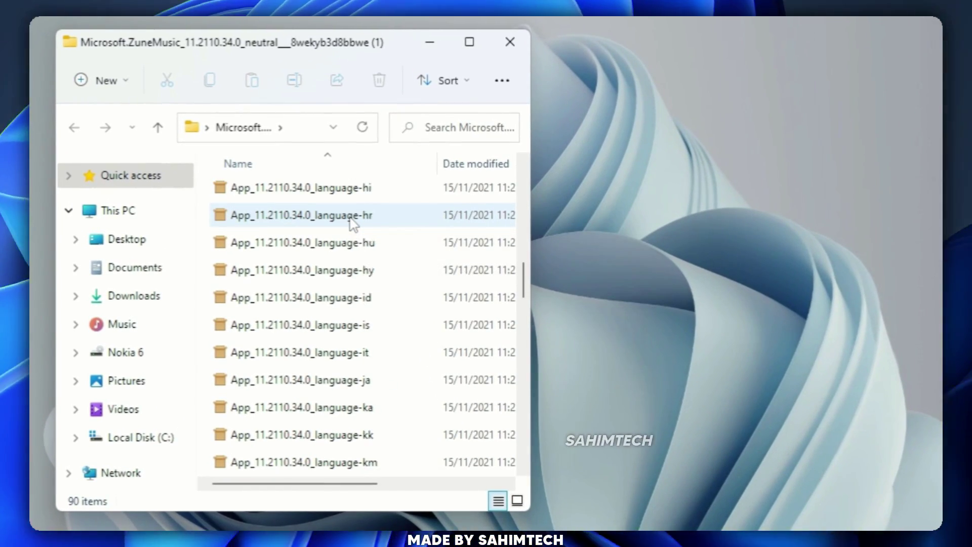
scroll(353, 223, down, 8)
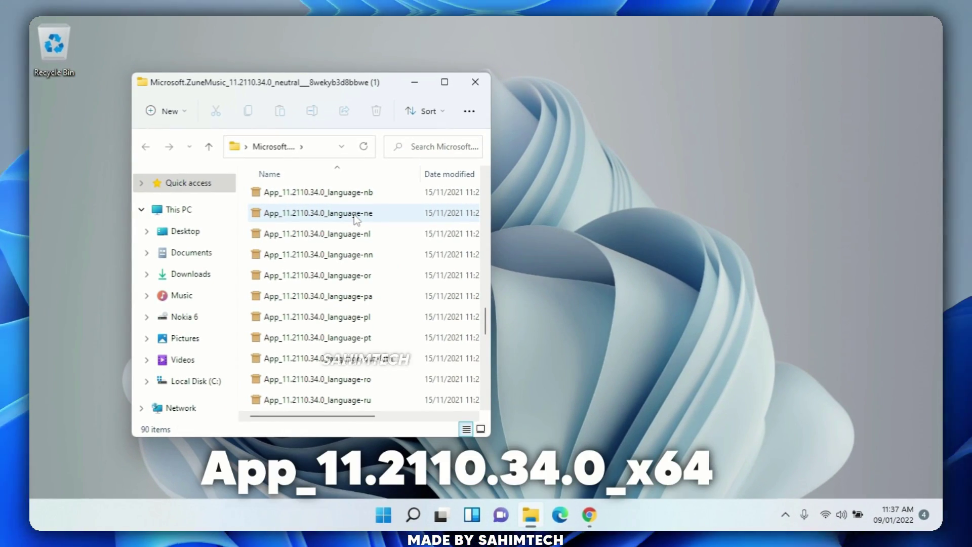
scroll(355, 218, down, 1)
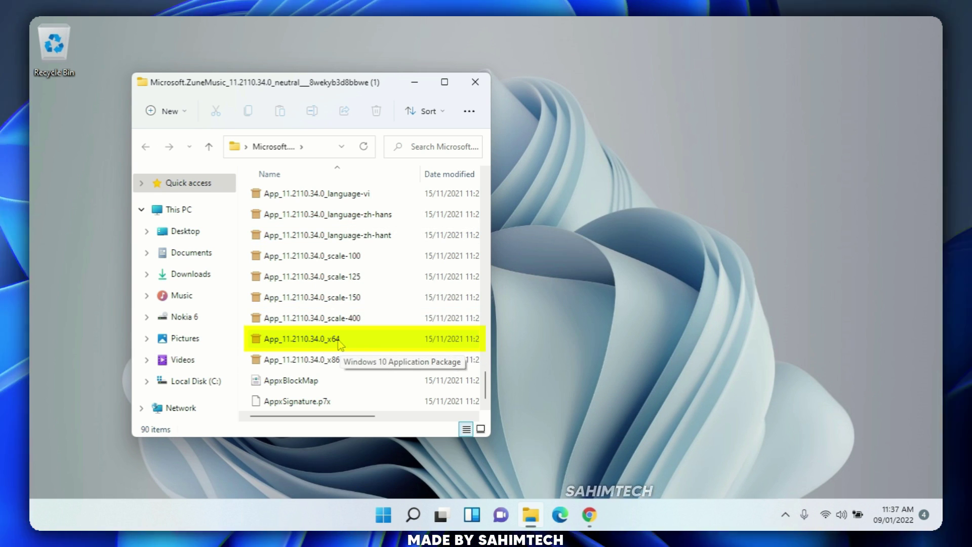
click(445, 82)
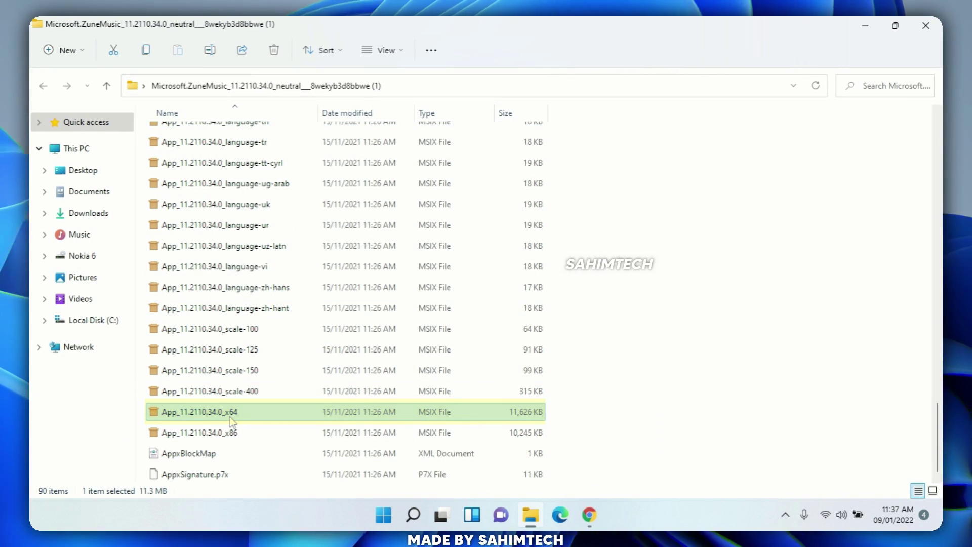
Extract App_11.2110.34.0_x64 with 7-Zip into its own folder and open that 25-item folder
right_click(230, 417)
click(277, 403)
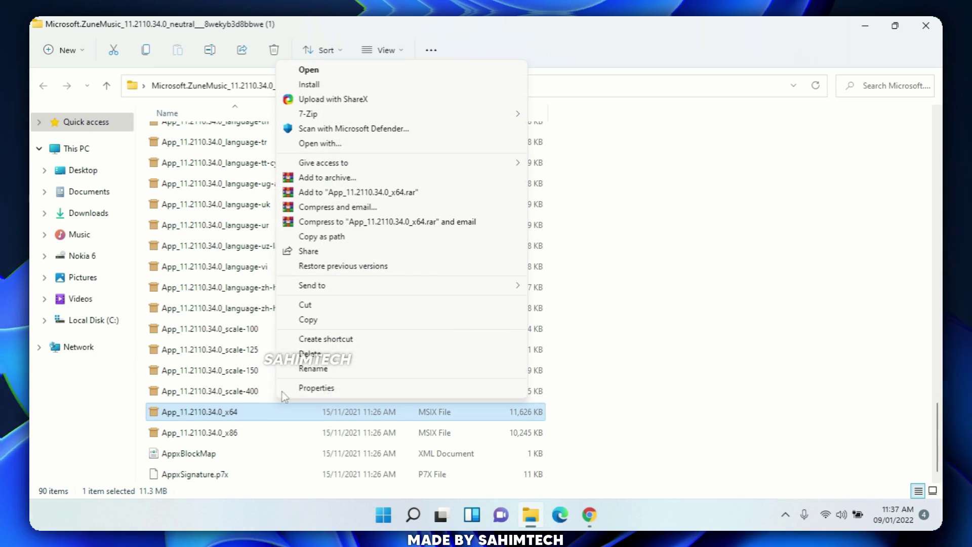
mouse_move(375, 118)
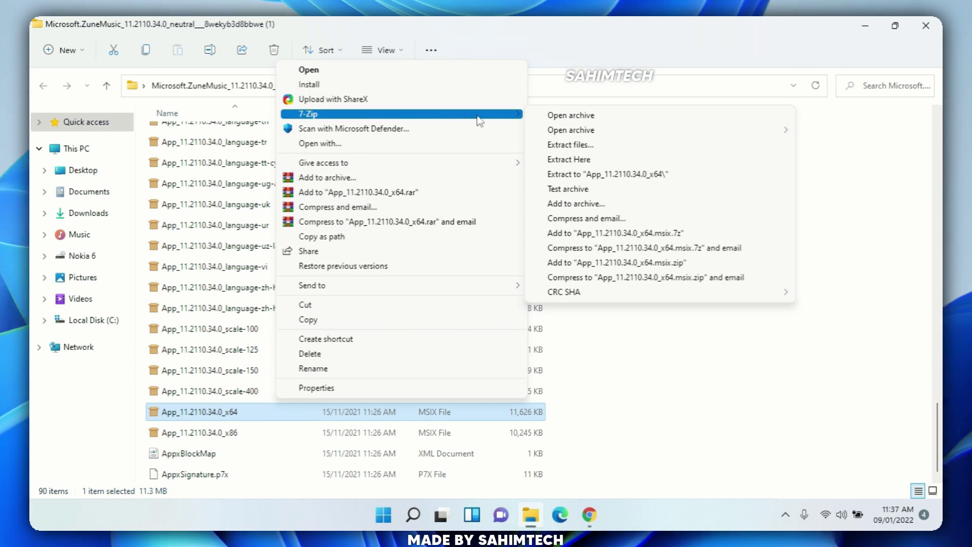
click(631, 174)
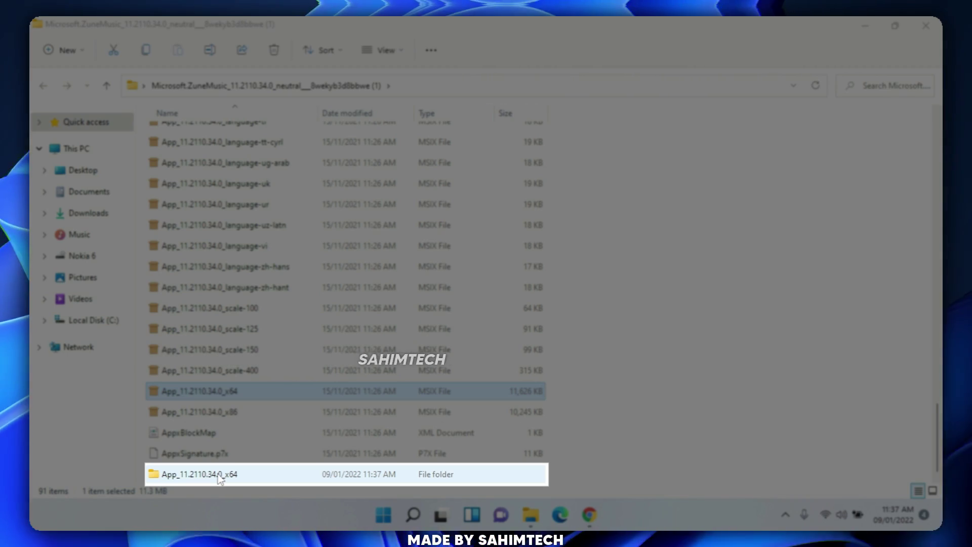
click(219, 478)
double_click(217, 475)
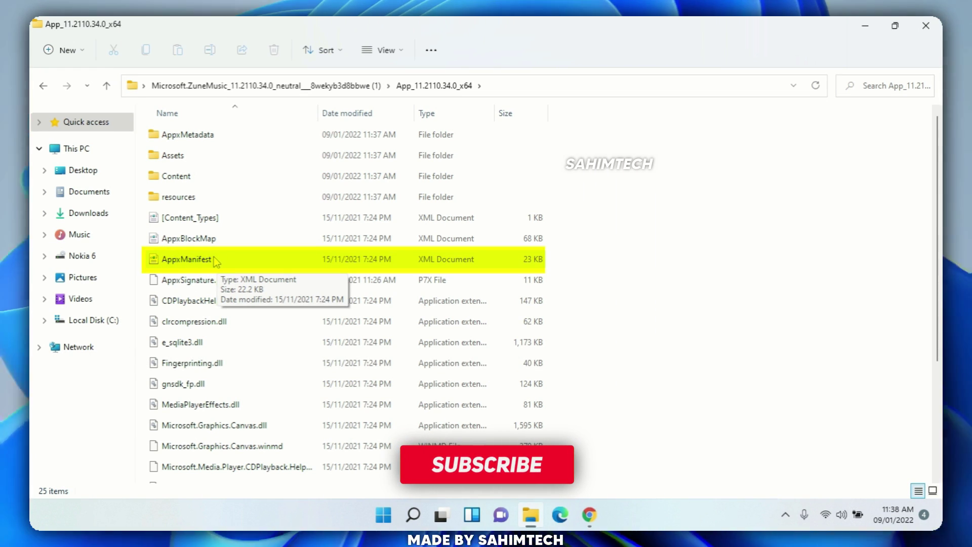
Open AppxManifest in Notepad, then return to the PDF guide's MinVersion 10.0.22000.0 step
click(212, 262)
right_click(212, 262)
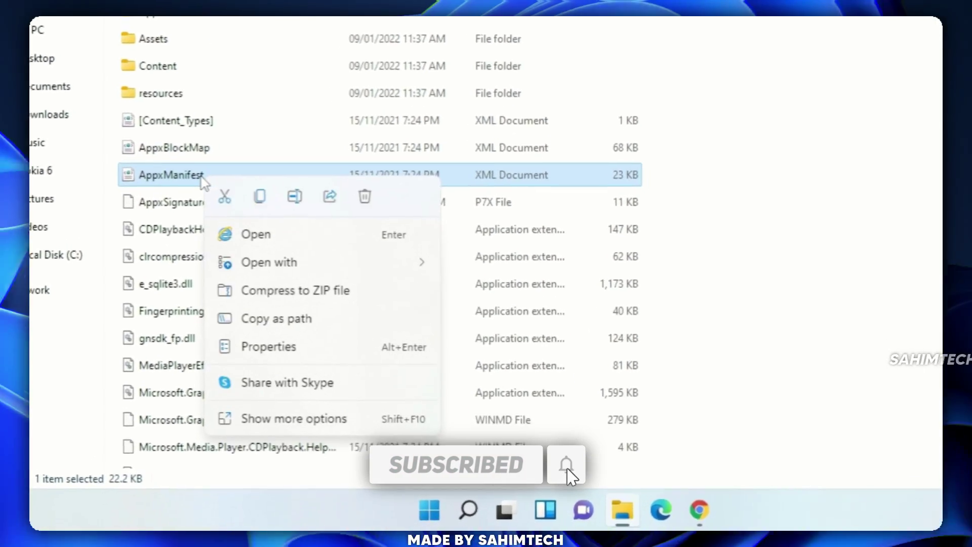
click(283, 418)
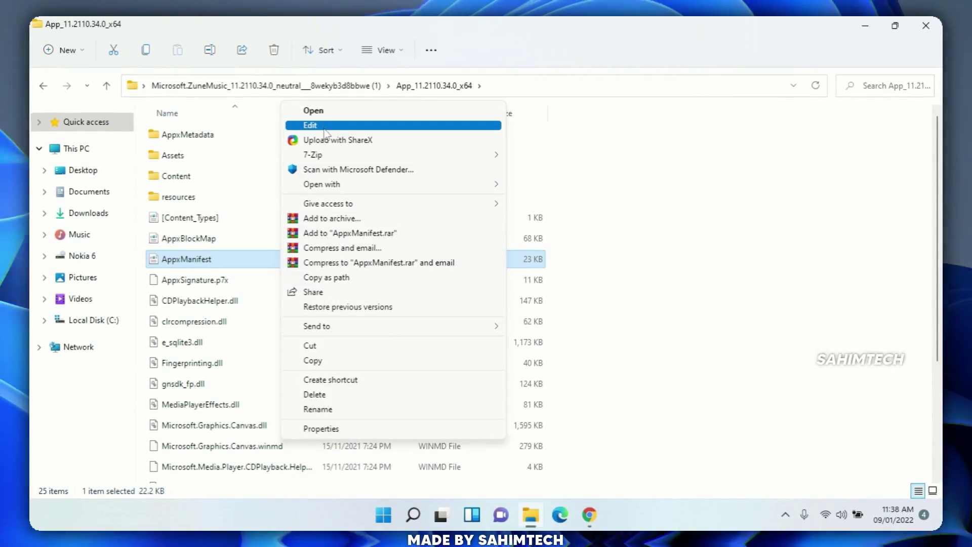
click(324, 127)
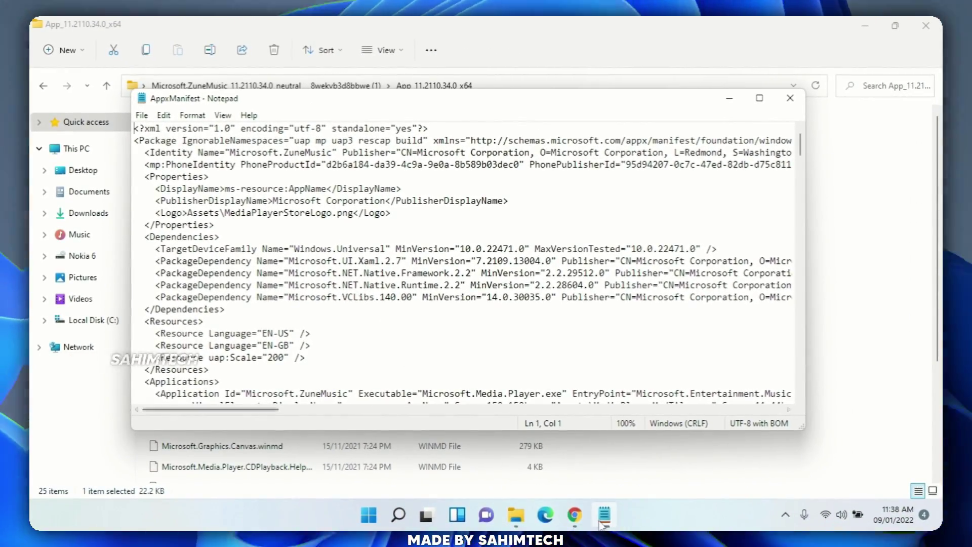
click(574, 515)
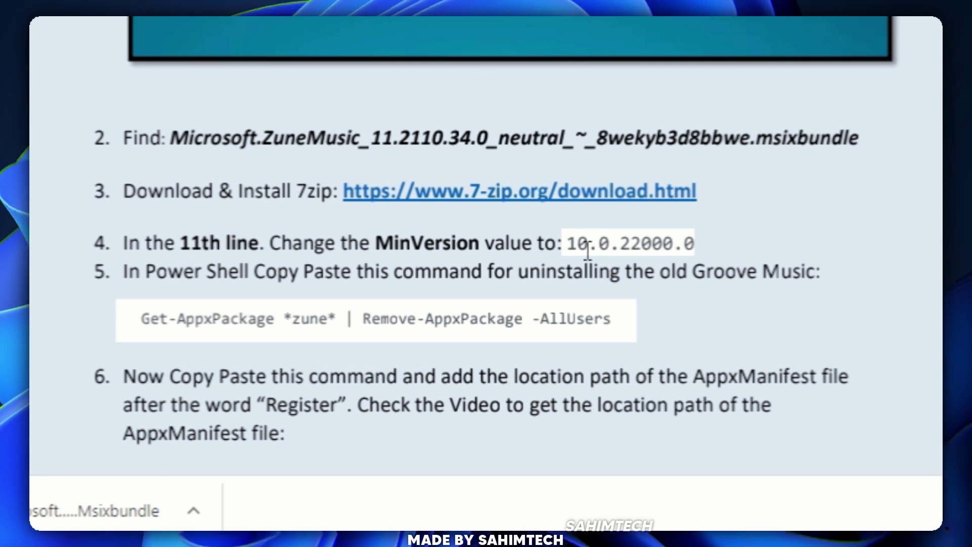
Copy the step-4 MinVersion value 10.0.22000.0 from the PDF and return to AppxManifest in Notepad
double_click(658, 242)
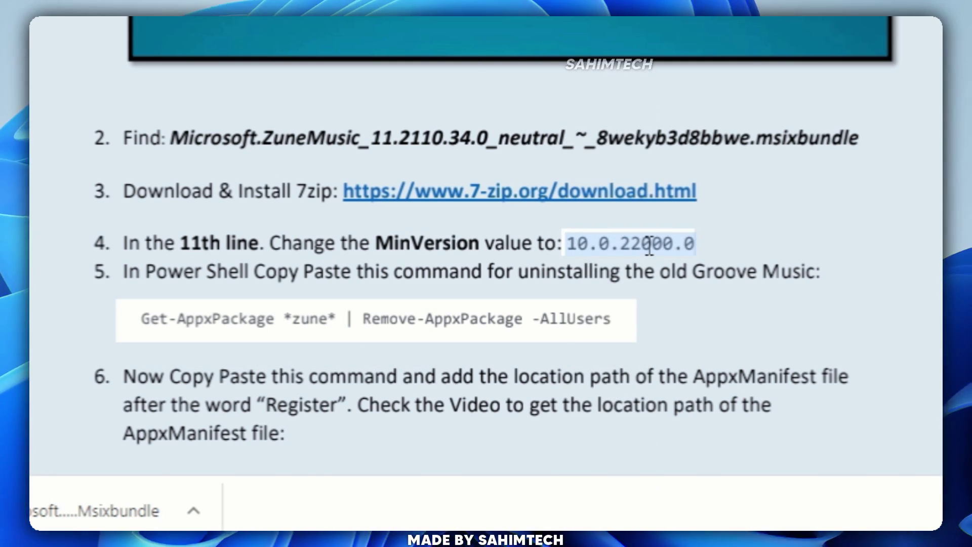
right_click(648, 246)
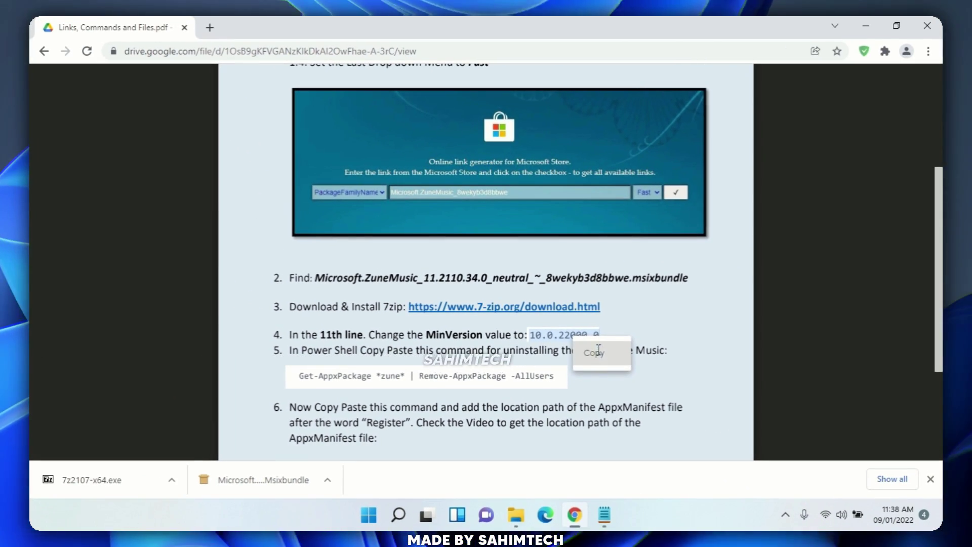
click(601, 346)
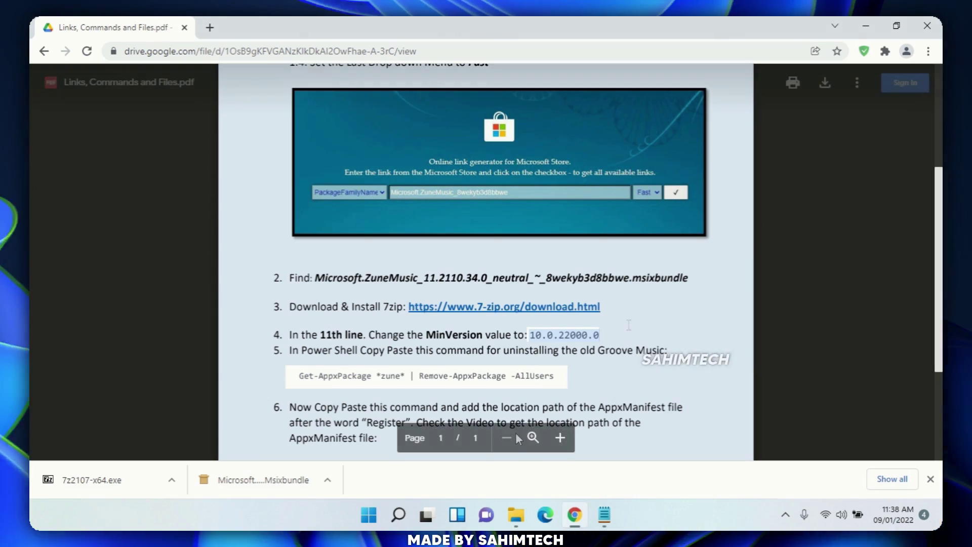
click(605, 522)
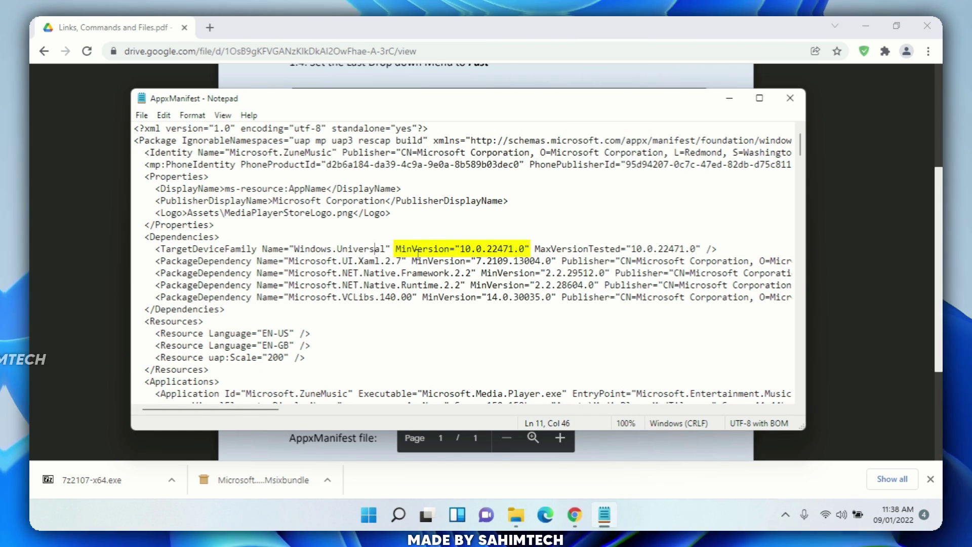
Replace line 11's MinVersion 10.0.22471.0 with the copied 10.0.22000.0
click(460, 253)
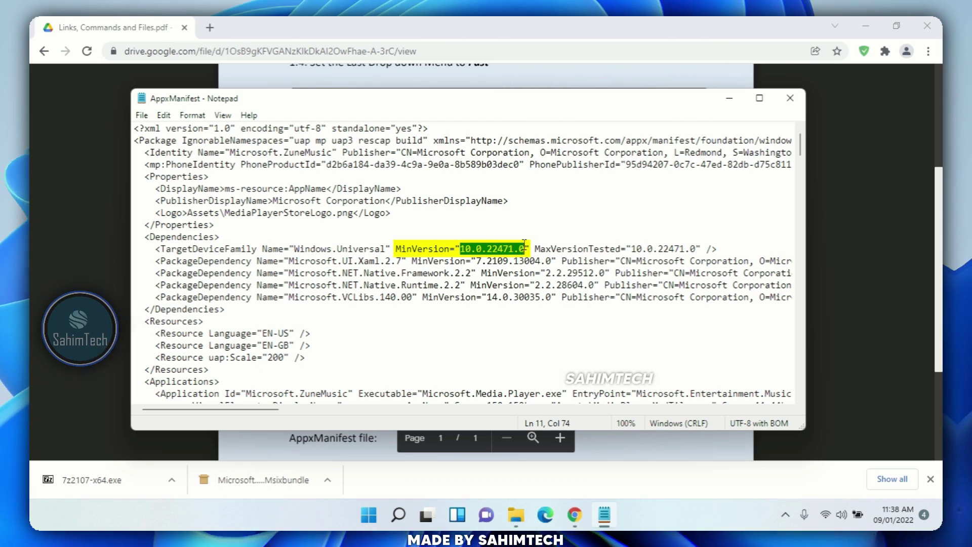
right_click(495, 252)
click(527, 308)
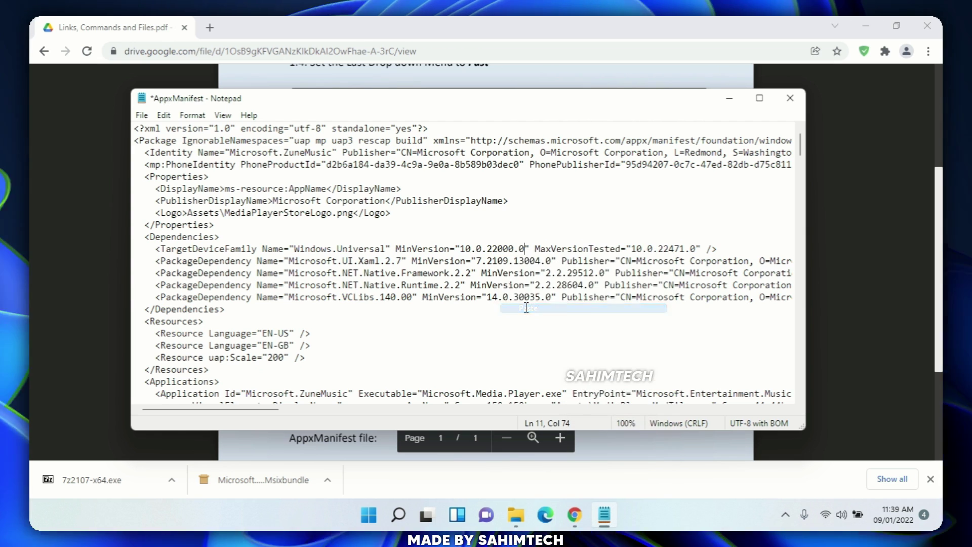
Save AppxManifest and minimize Chrome to reveal the App_11.2110.34.0_x64 folder
click(141, 115)
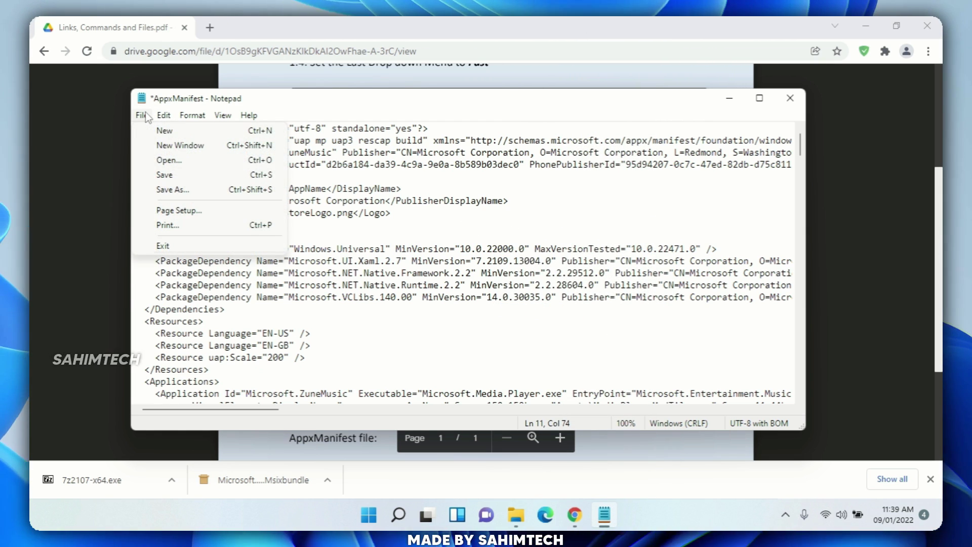
click(212, 175)
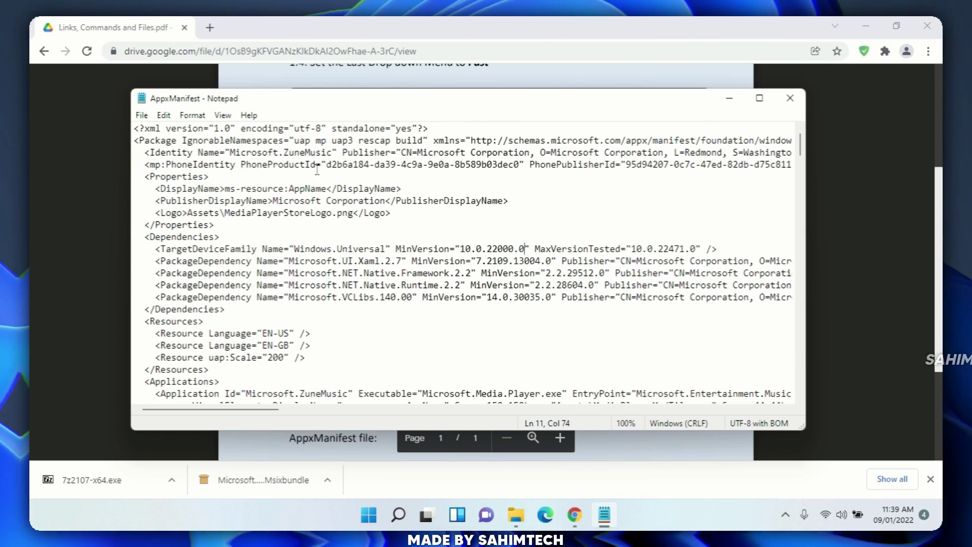
click(811, 84)
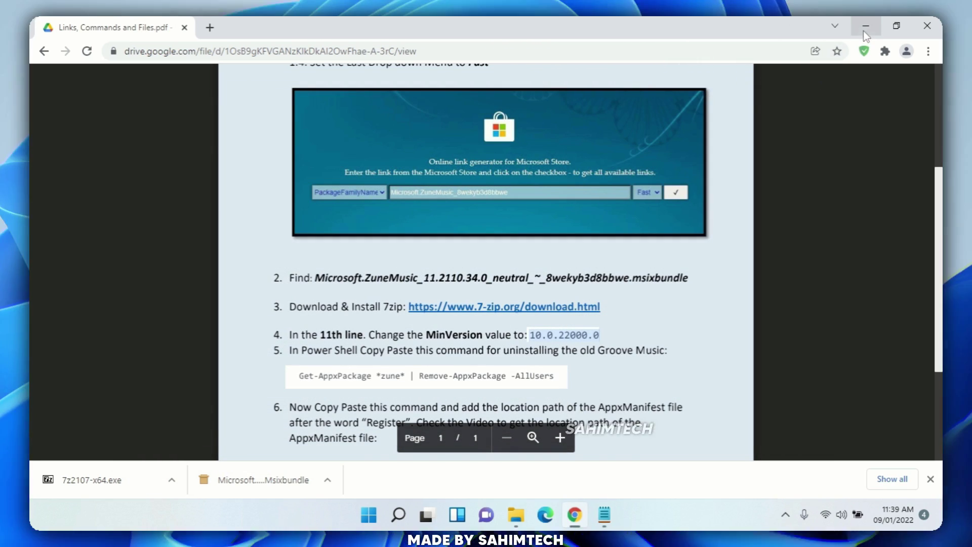
click(866, 27)
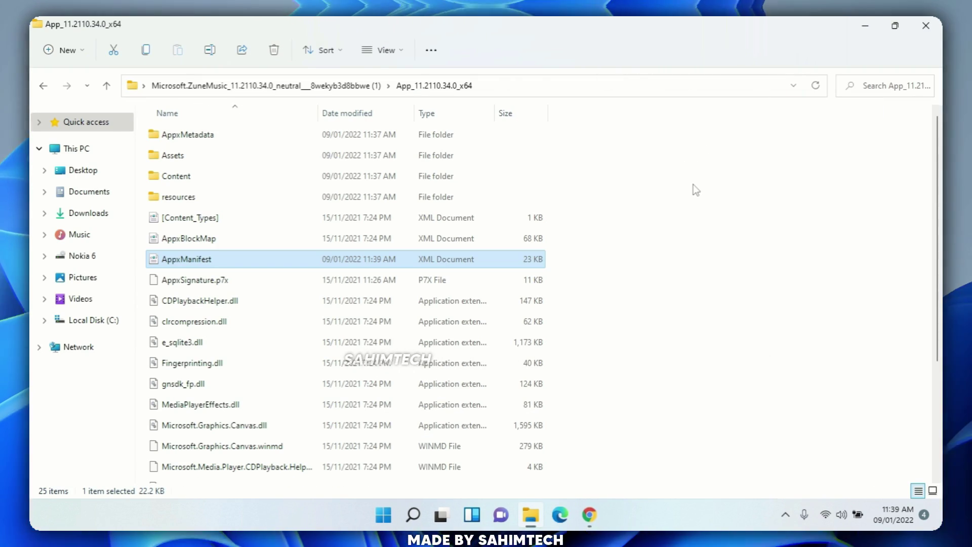
Permanently delete AppxBlockMap, [Content_Types], AppxMetadata and AppxSignature.p7x from App_11.2110.34.0_x64
click(693, 185)
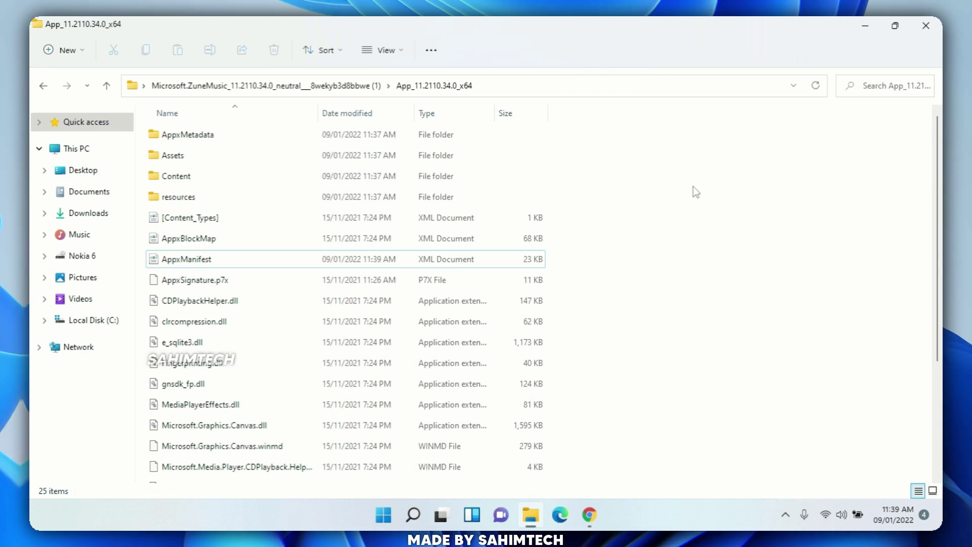
key(ctrl)
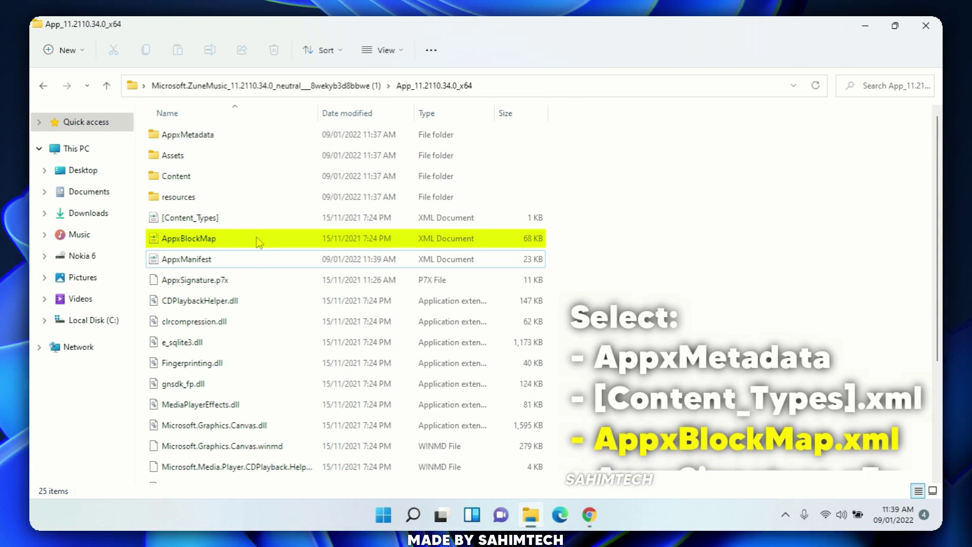
click(264, 242)
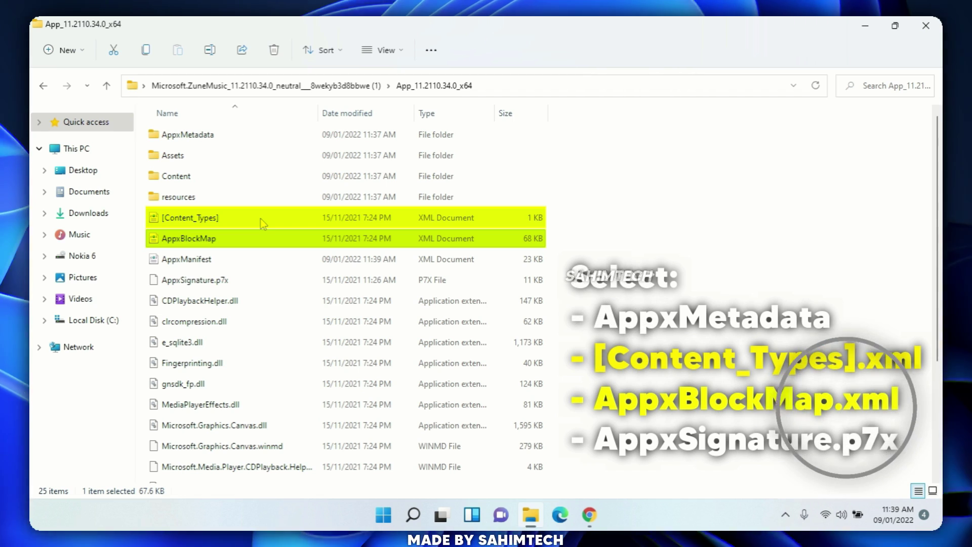
ctrl+click(260, 219)
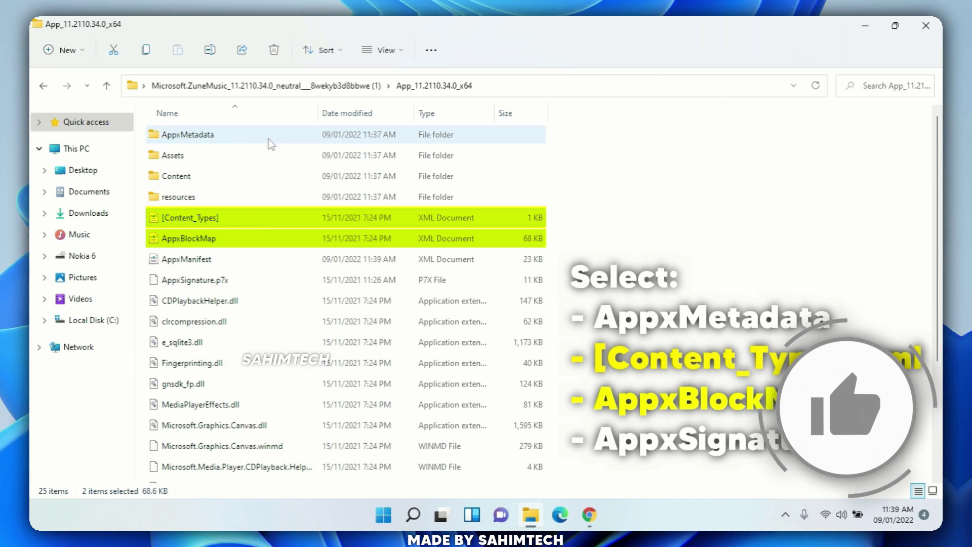
ctrl+click(260, 141)
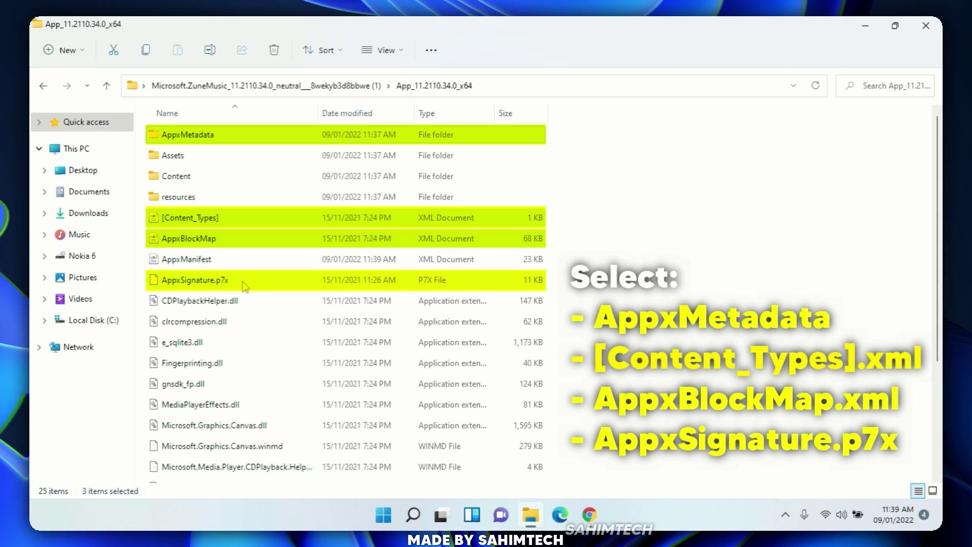
ctrl+click(242, 282)
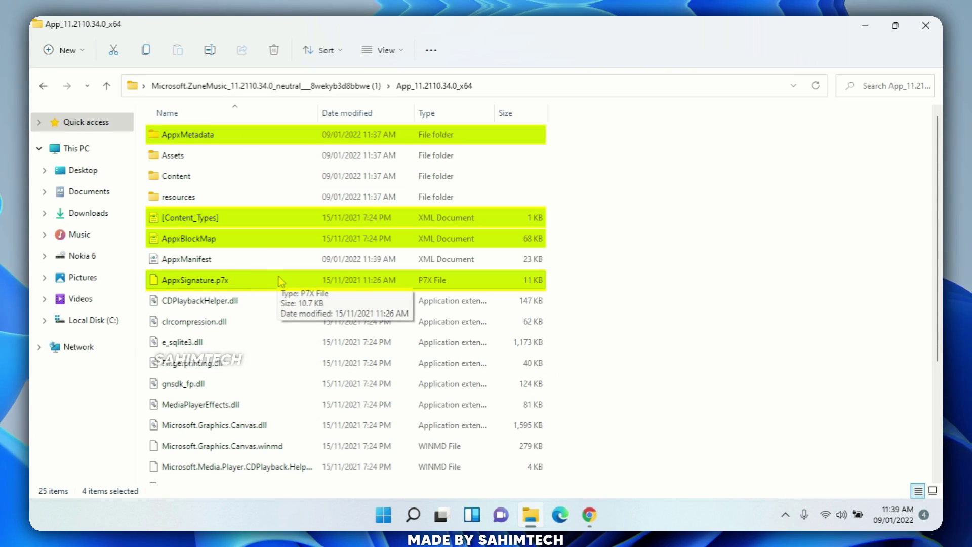
key(shift+Delete)
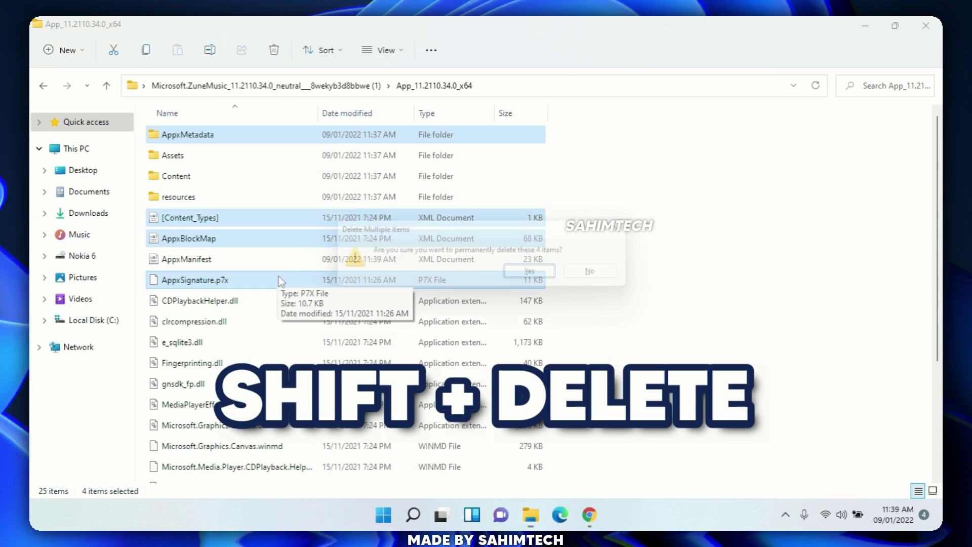
click(539, 275)
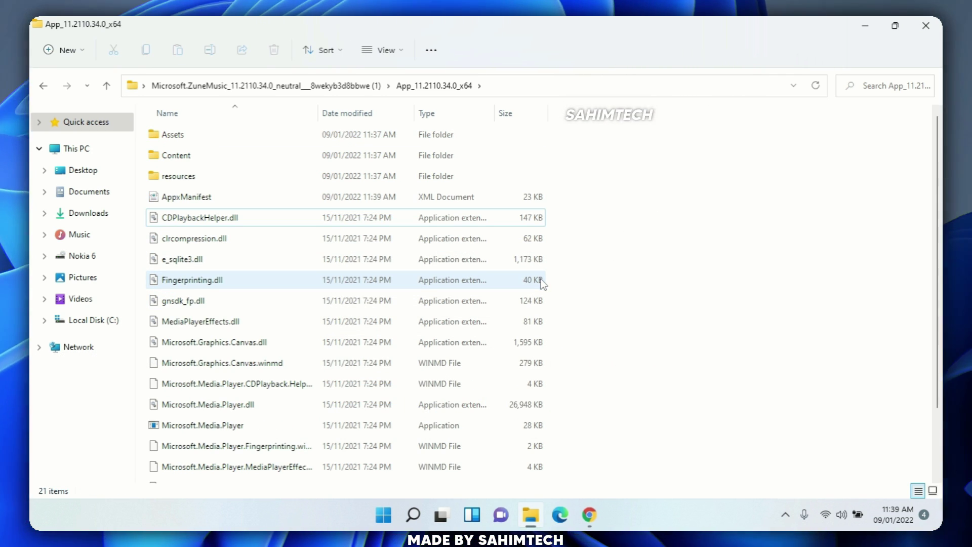
click(377, 524)
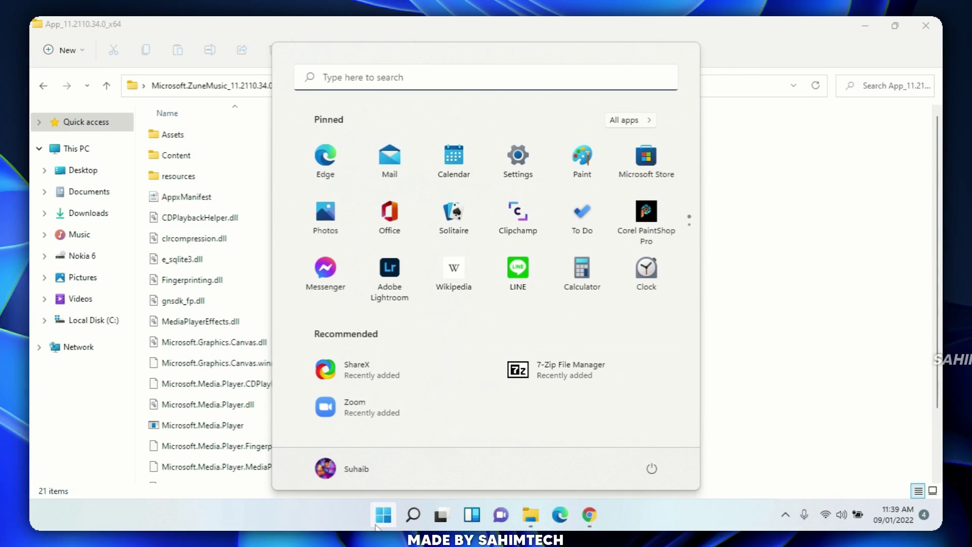
Launch Settings, search 'developer' and switch Developer Mode on, confirming the prompt
text(settings)
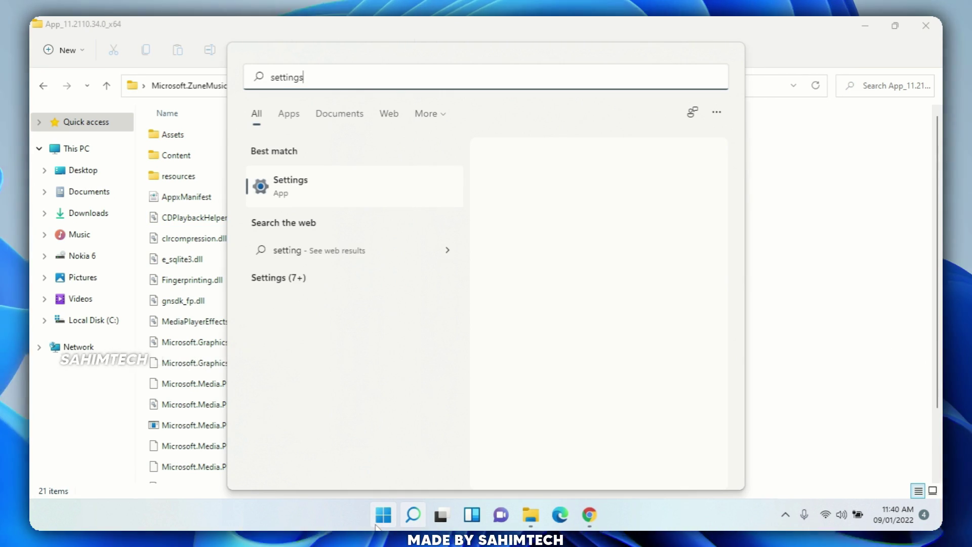
key(Return)
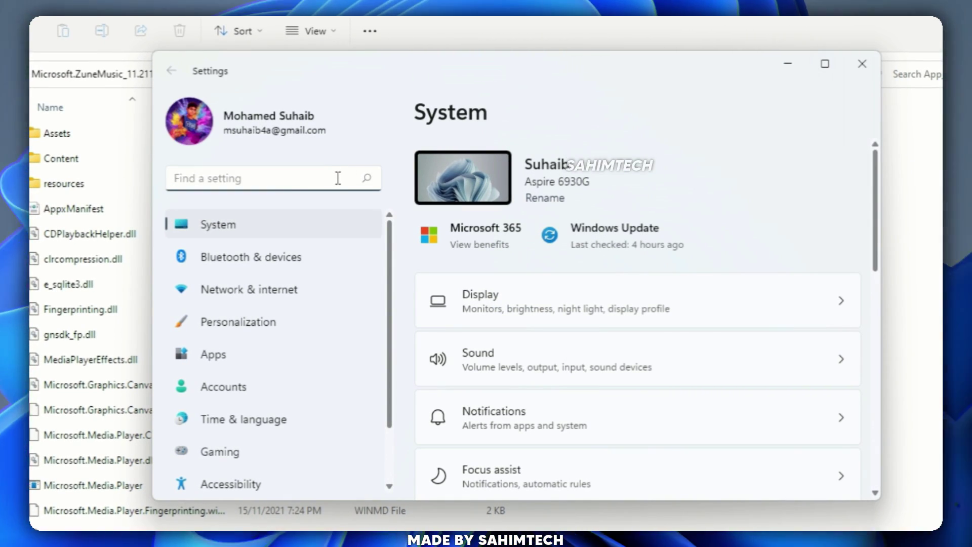
text(developer)
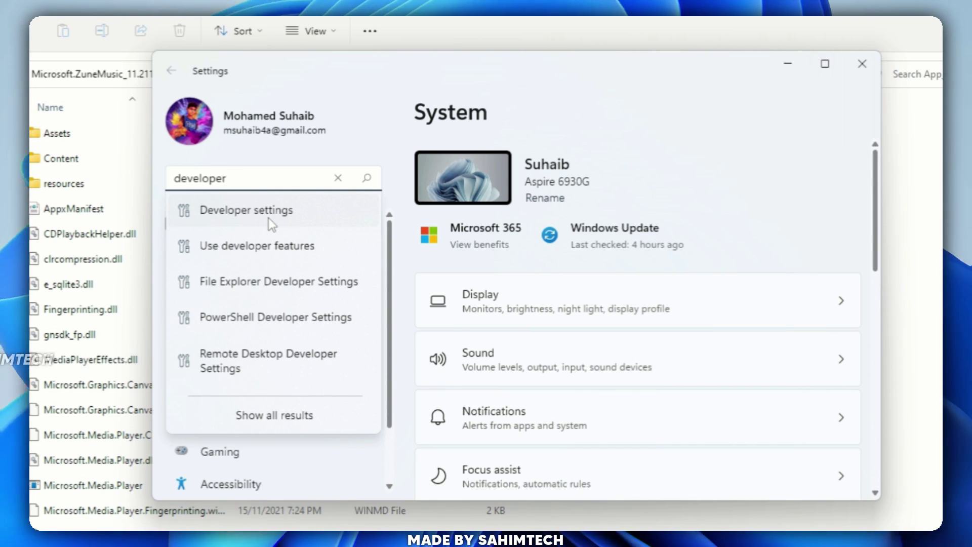
click(268, 218)
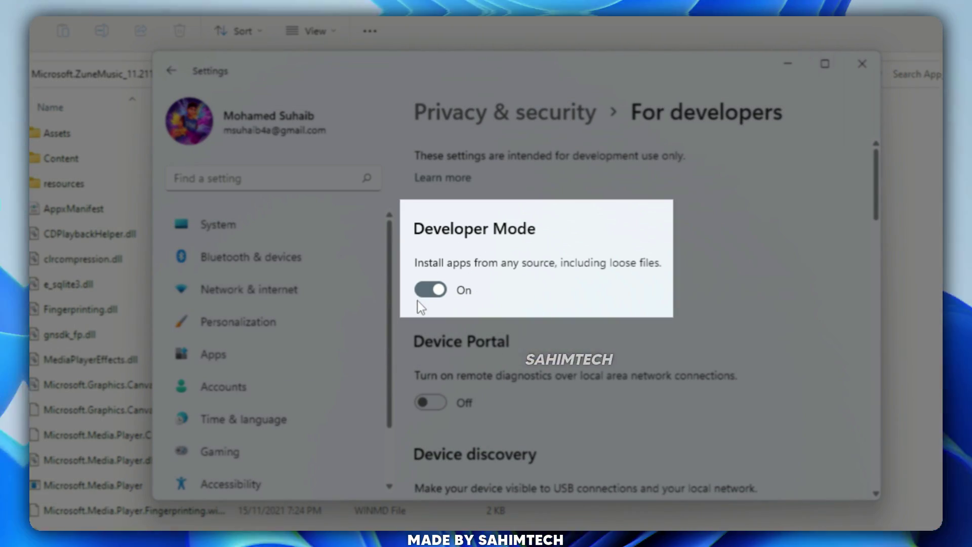
click(439, 292)
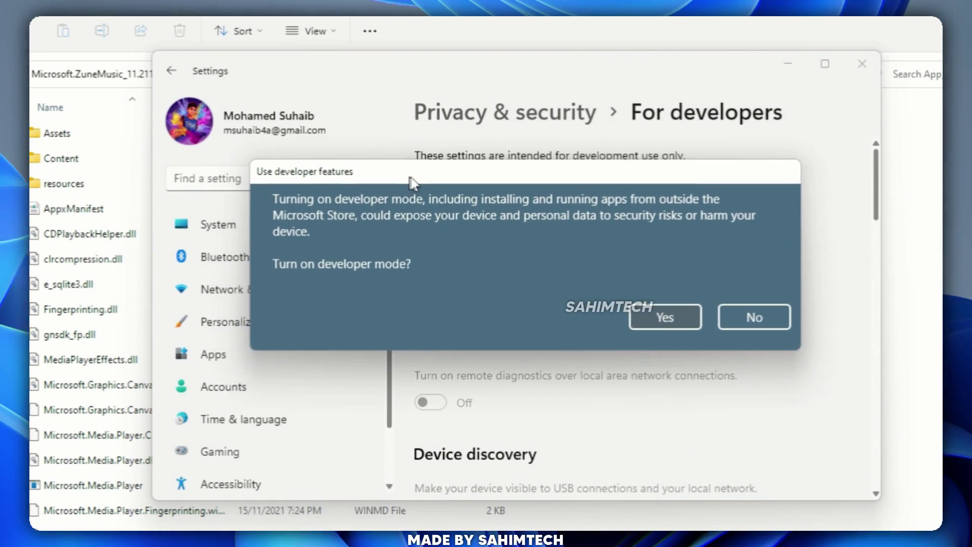
drag(411, 181, 353, 219)
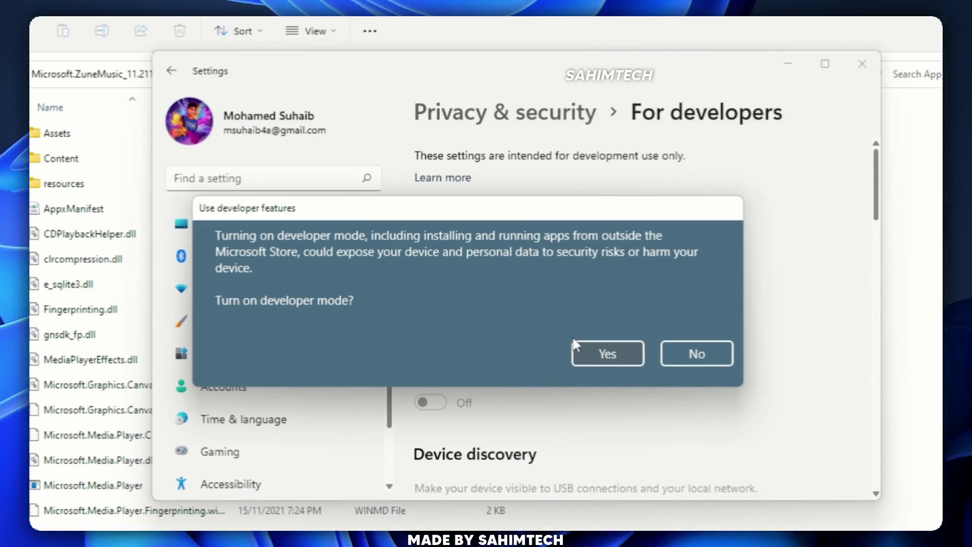
click(577, 347)
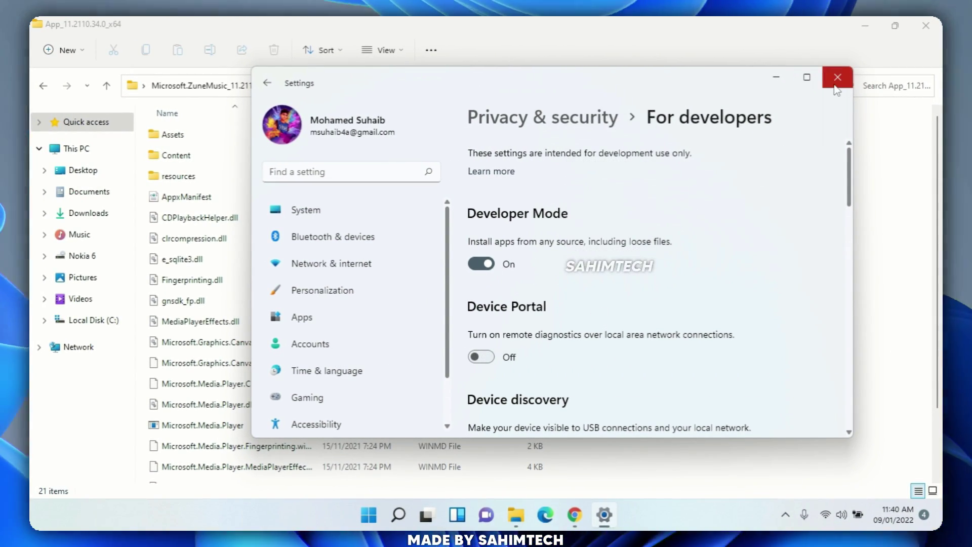
Close Settings and start Windows PowerShell as administrator from a 'power' search, allowing UAC
click(837, 79)
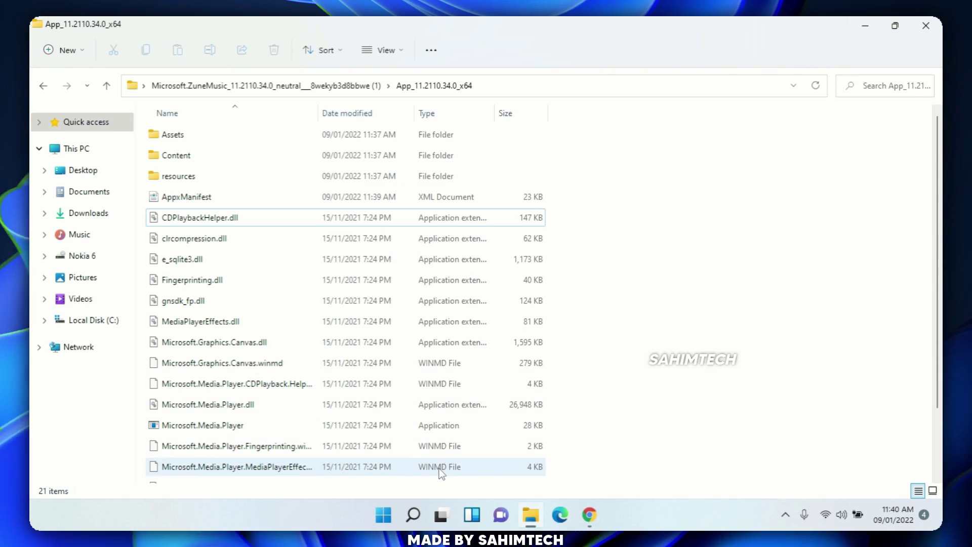
click(413, 516)
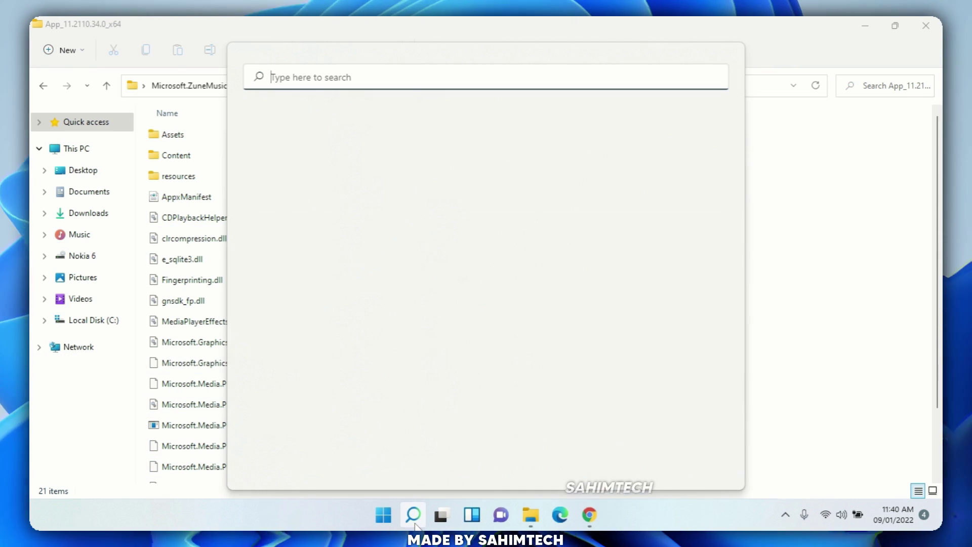
text(power)
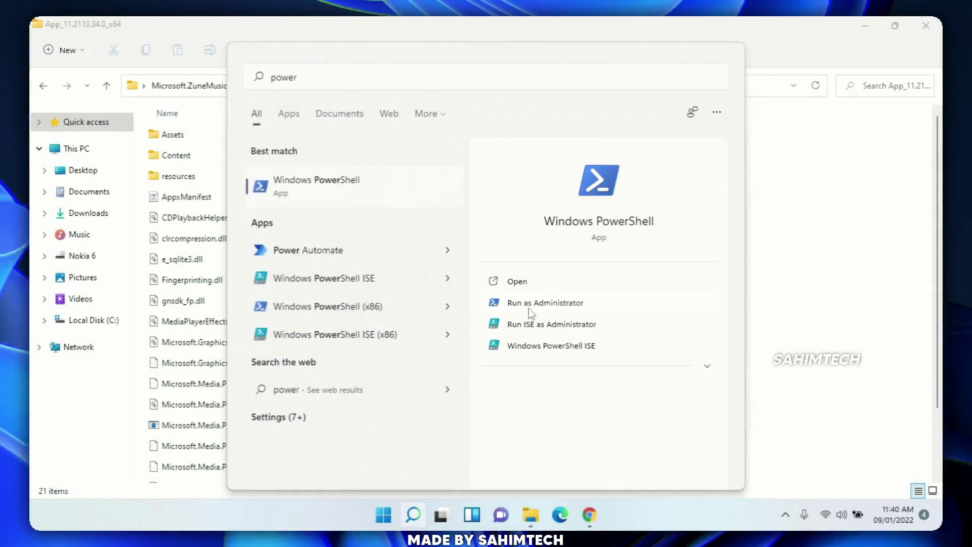
click(528, 308)
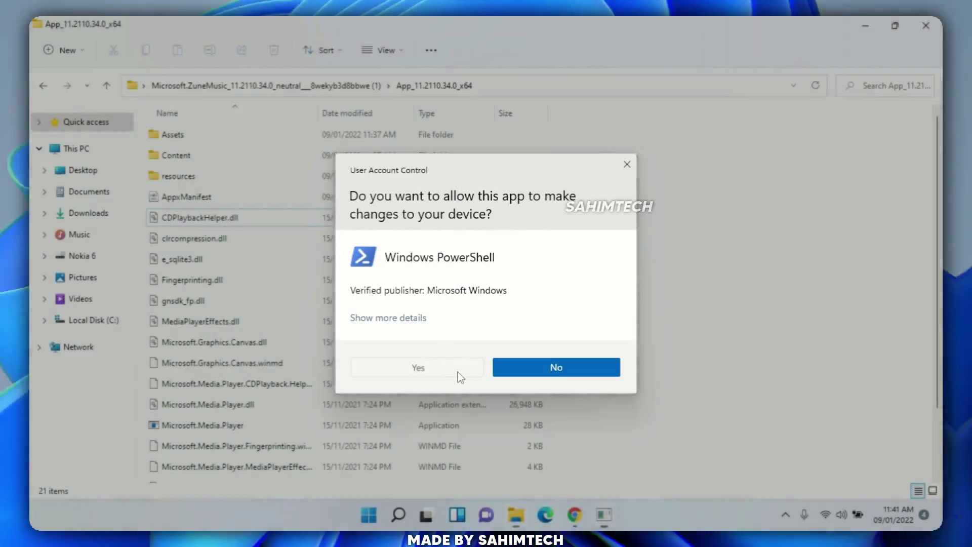
click(457, 371)
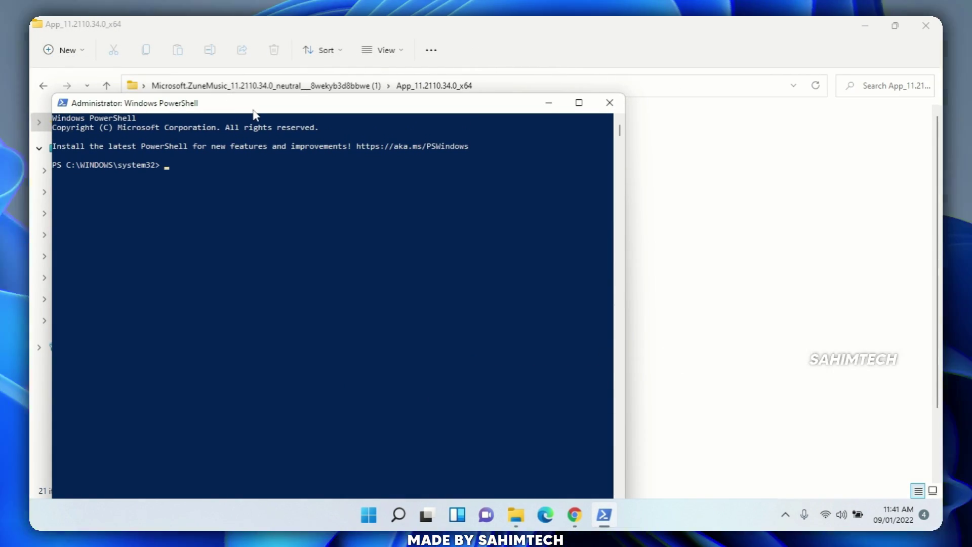
Run 'Get-AppxPackage *zune* | Remove-AppxPackage -AllUsers' from the PDF in admin PowerShell
drag(256, 111, 469, 71)
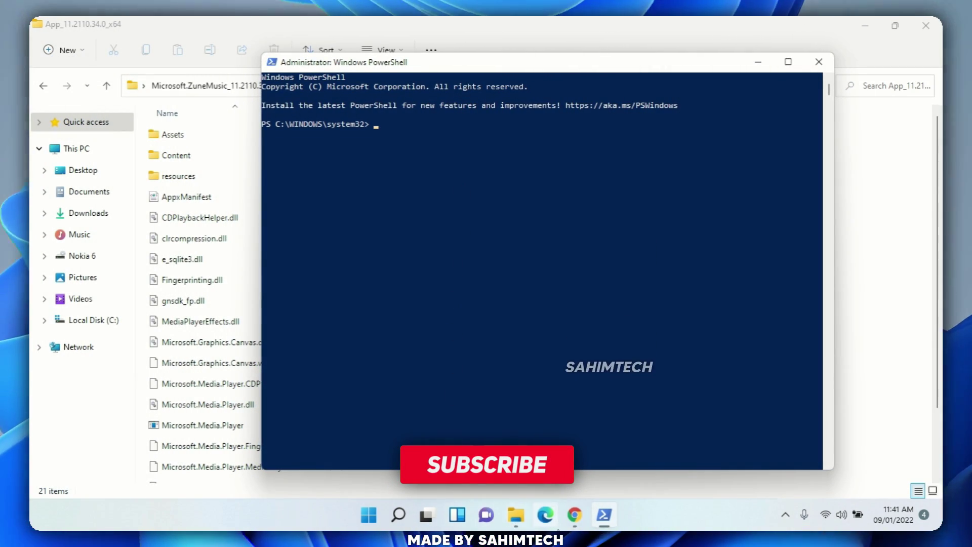
click(575, 515)
scroll(330, 228, down, 3)
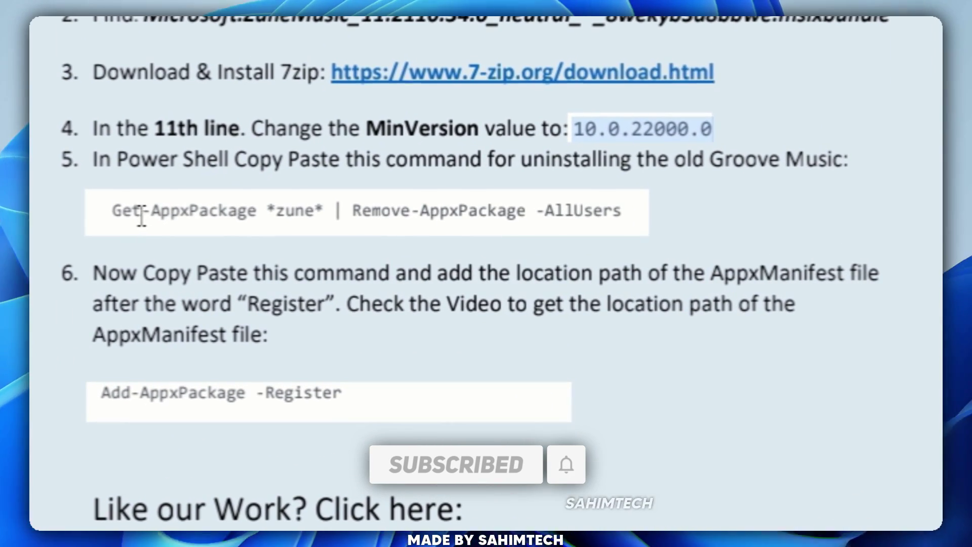
drag(298, 241, 549, 236)
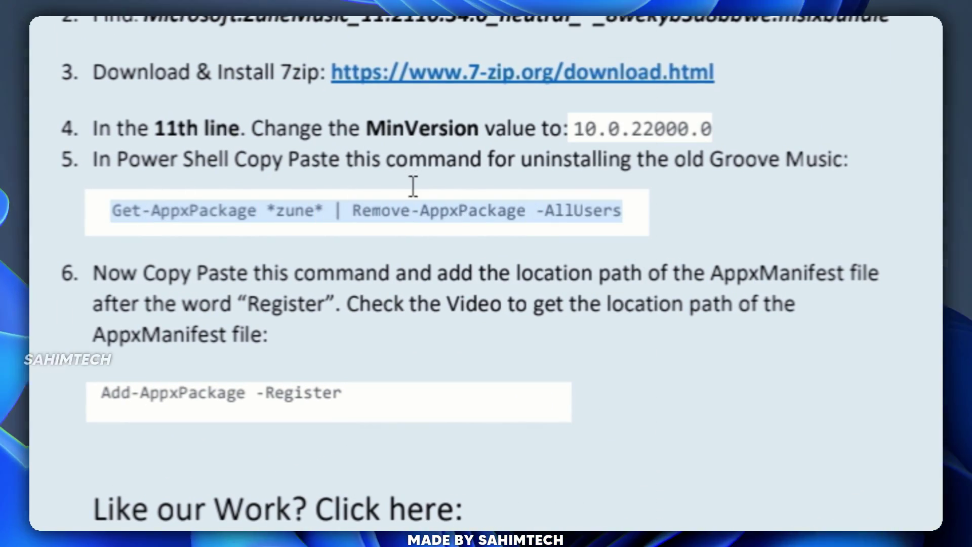
right_click(421, 223)
click(438, 255)
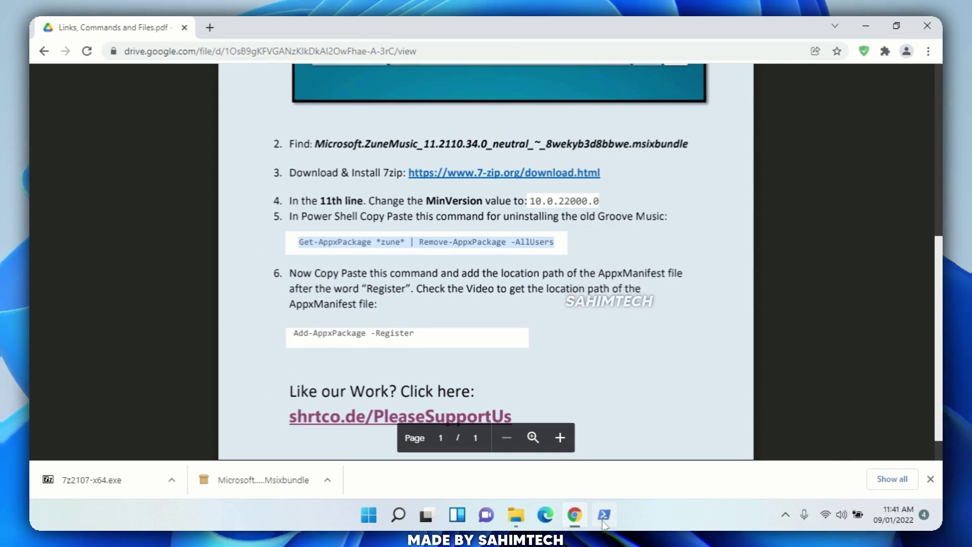
click(603, 515)
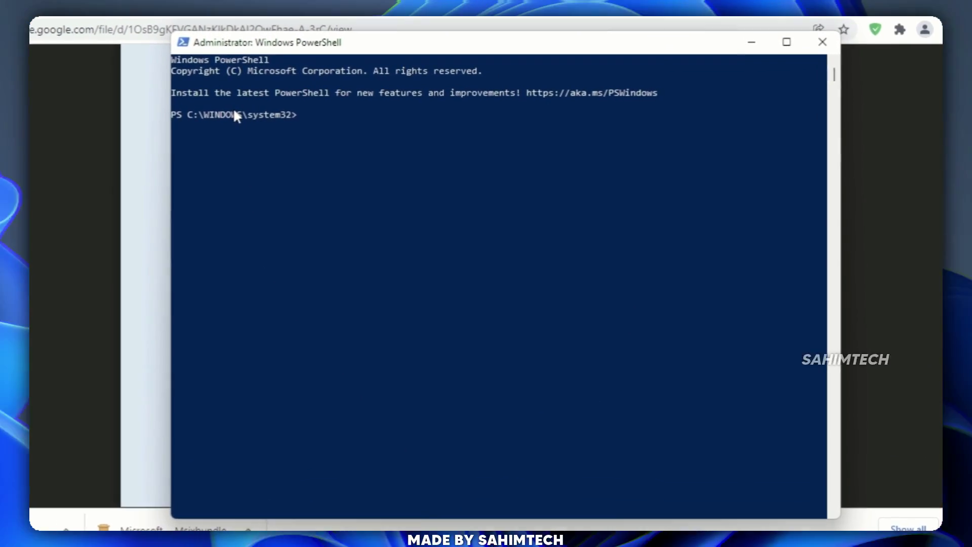
right_click(313, 118)
key(Return)
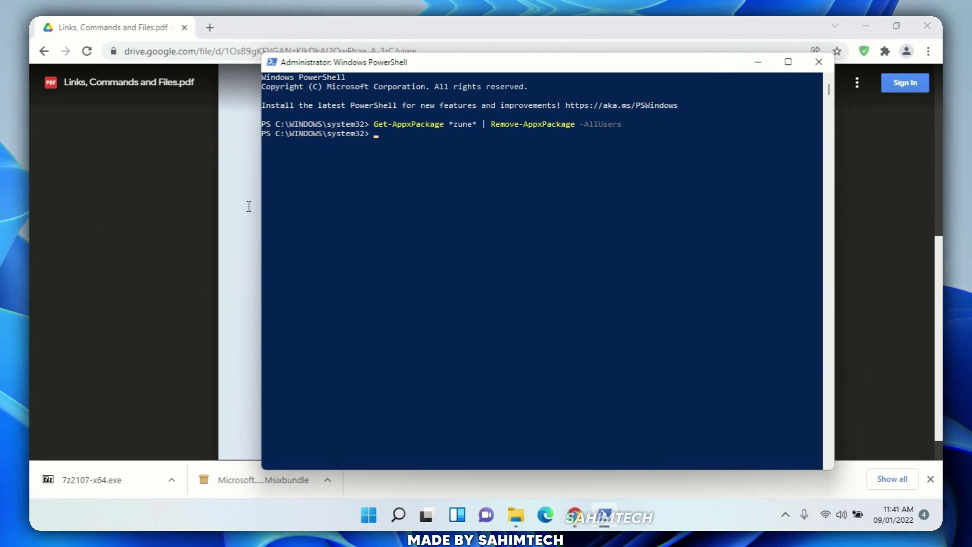
Copy the Add-AppxPackage -Register command from the PDF guide
drag(294, 333, 412, 335)
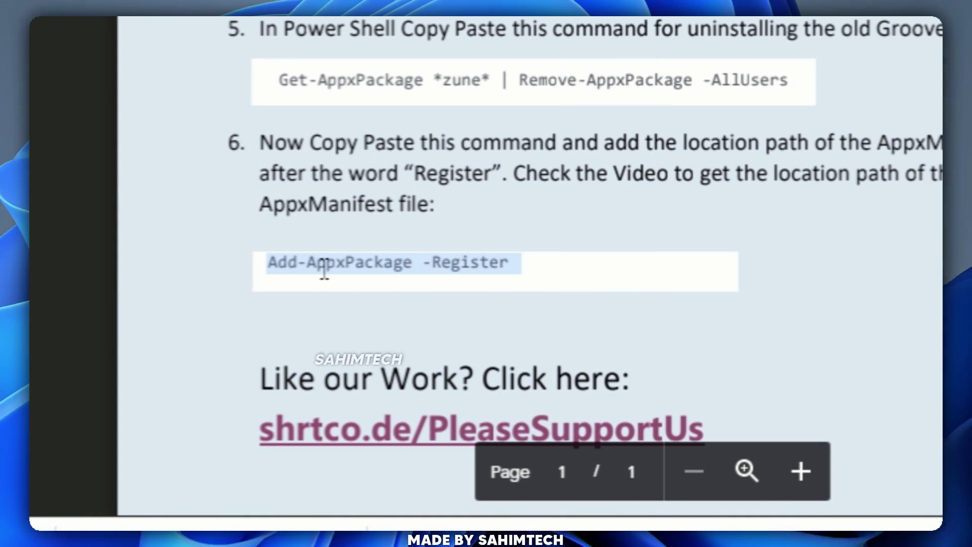
right_click(323, 270)
click(412, 321)
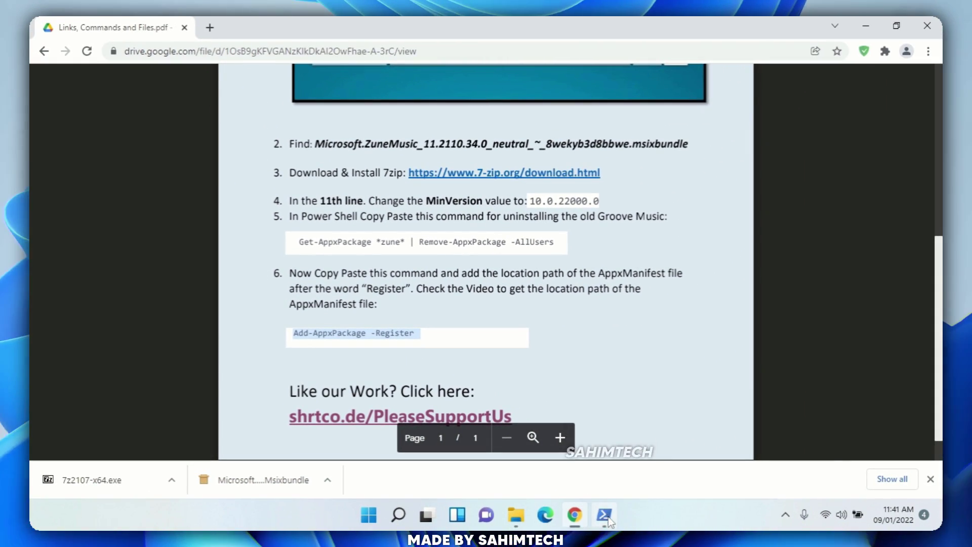
Paste Add-AppxPackage -Register at the prompt and copy AppxManifest's full path from Explorer
click(604, 515)
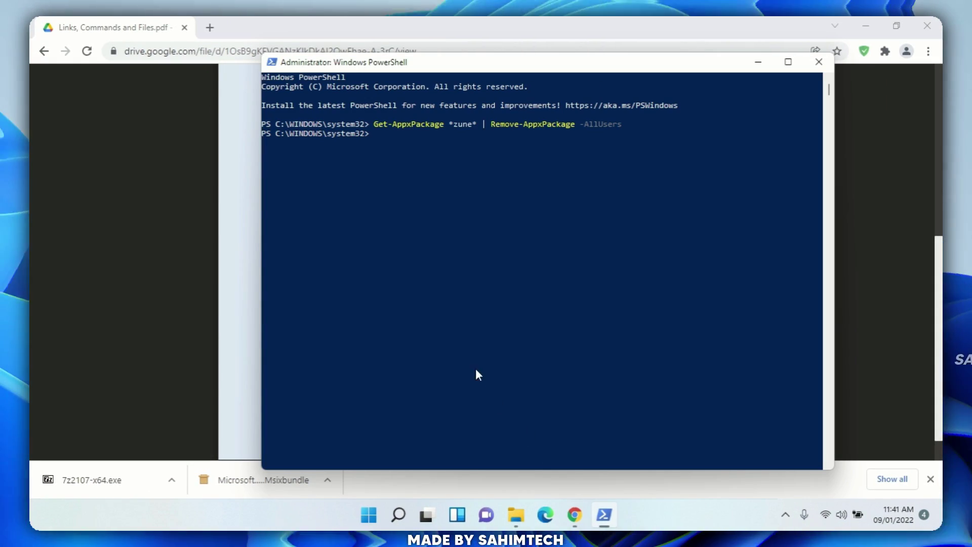
right_click(406, 282)
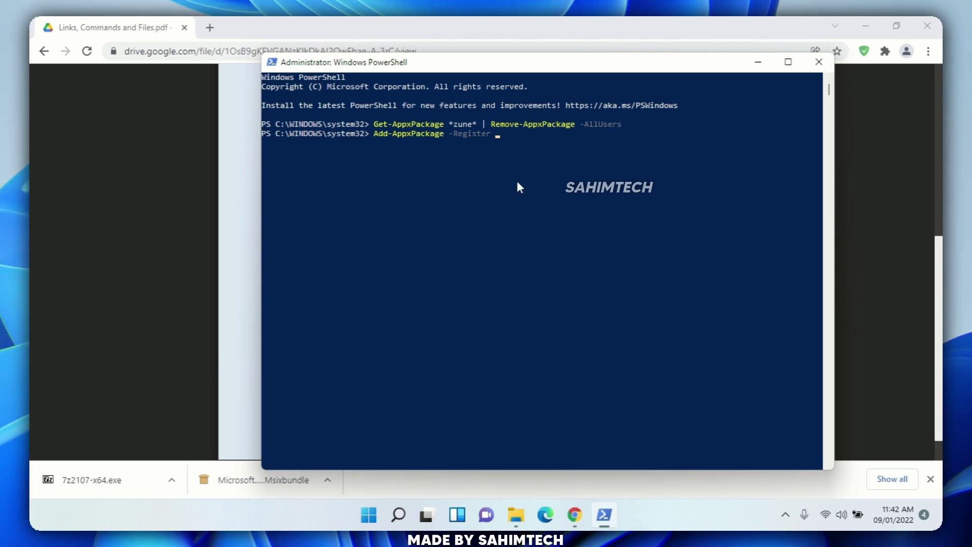
click(511, 518)
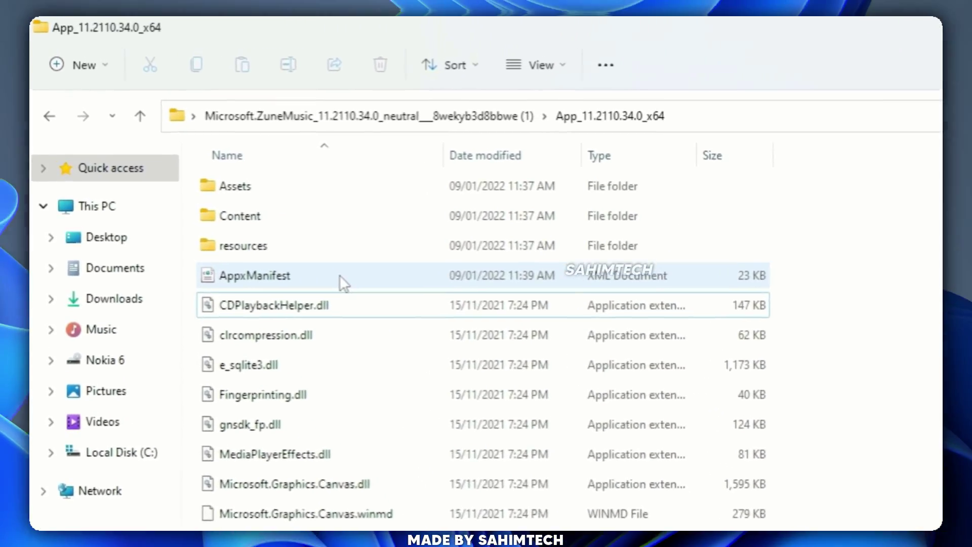
click(288, 204)
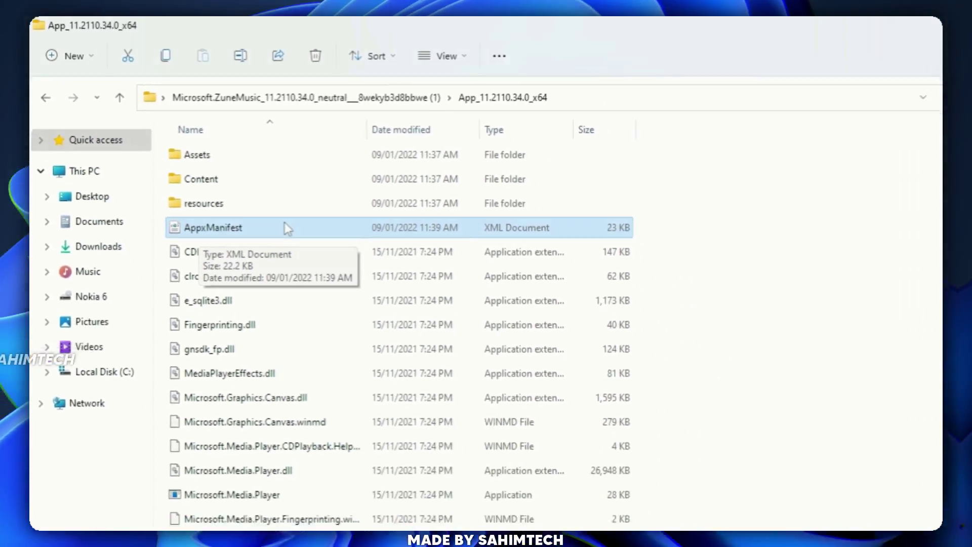
click(959, 353)
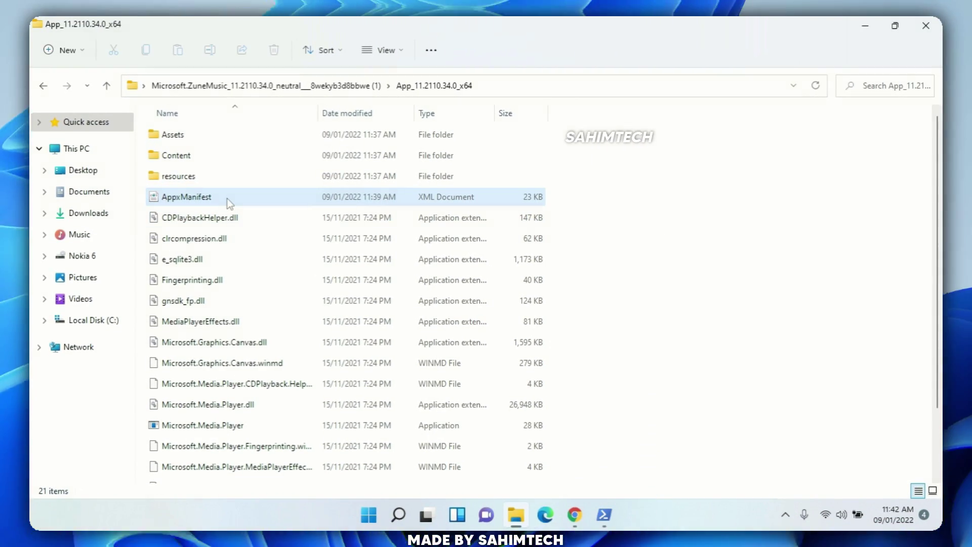
click(227, 201)
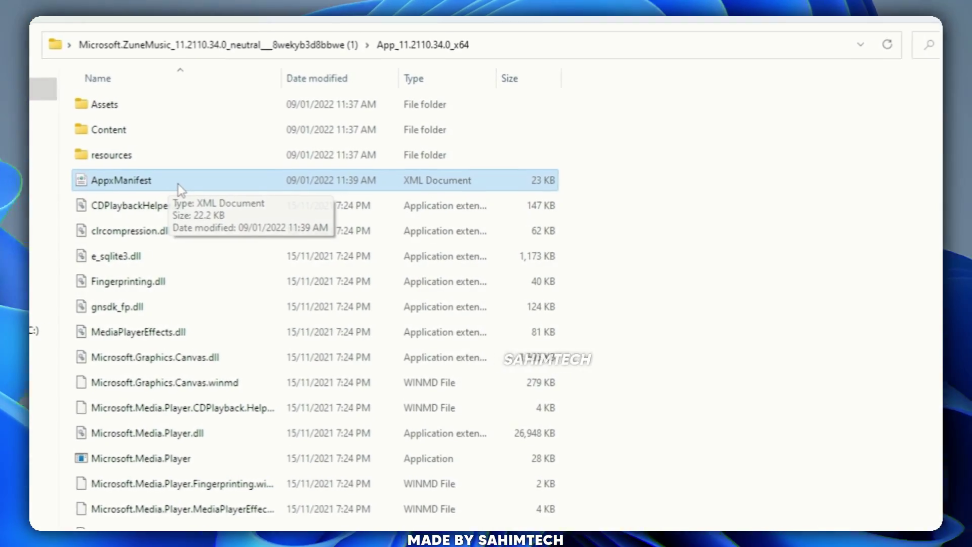
right_click(232, 200)
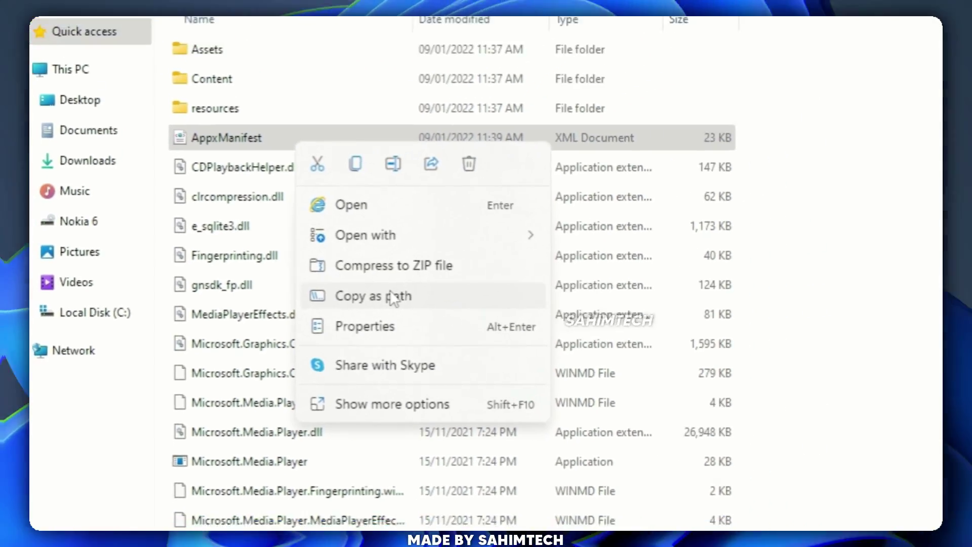
click(235, 318)
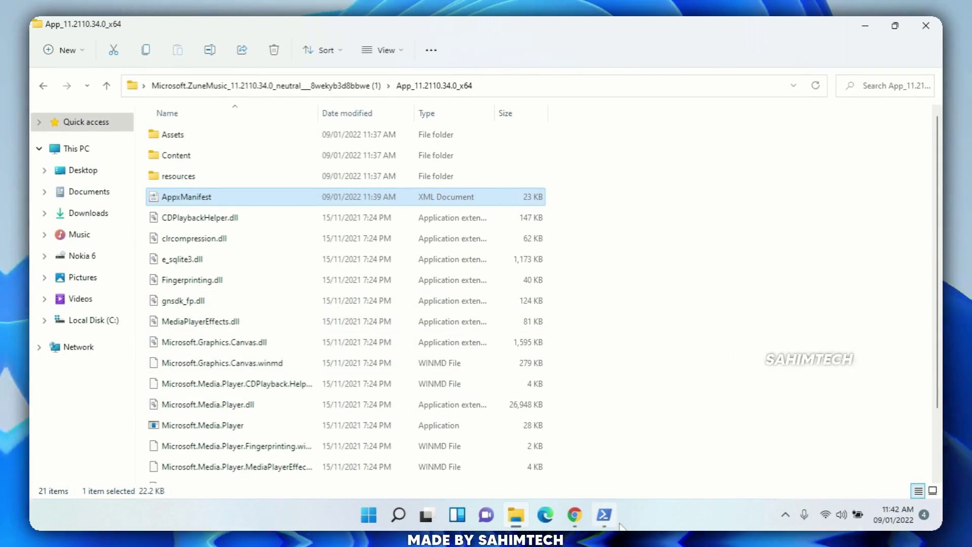
Paste the AppxManifest path after -Register and run the registration, then close PowerShell
click(605, 515)
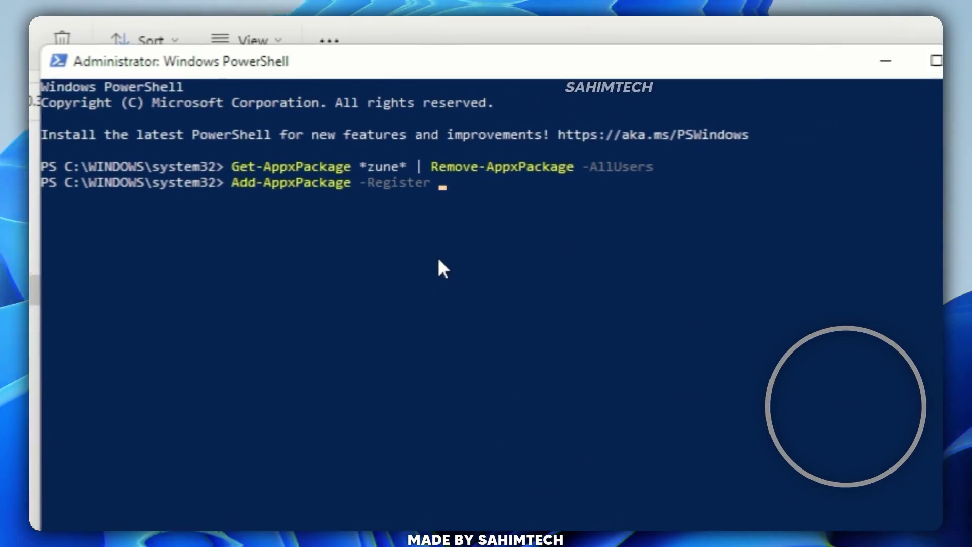
key(ctrl+v)
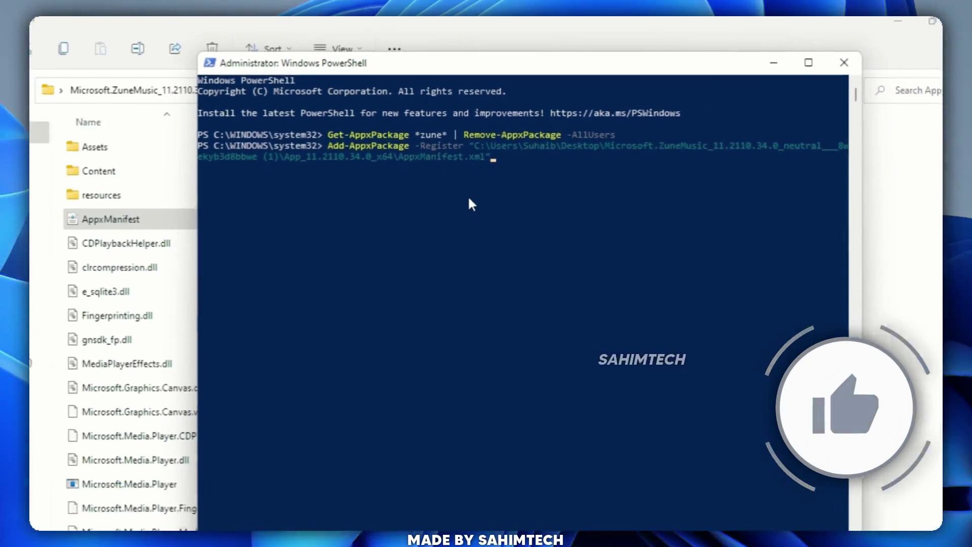
key(Return)
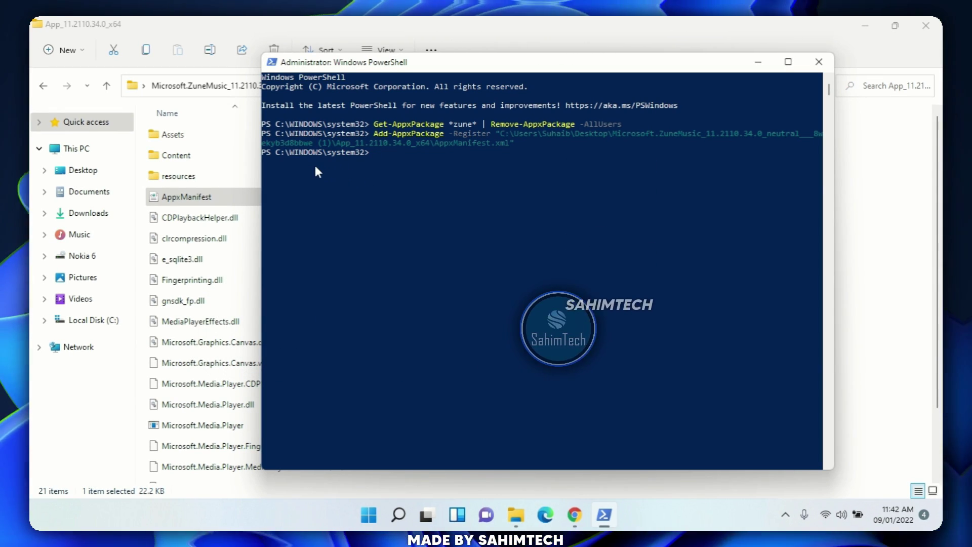
Close PowerShell and Chrome, then search 'media player' and launch the Media Player app
click(818, 61)
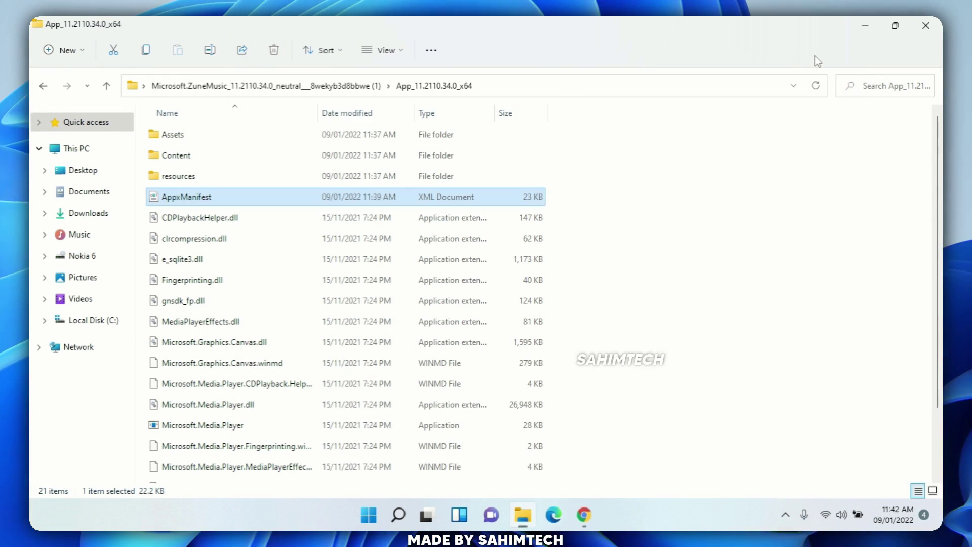
key(alt+Tab)
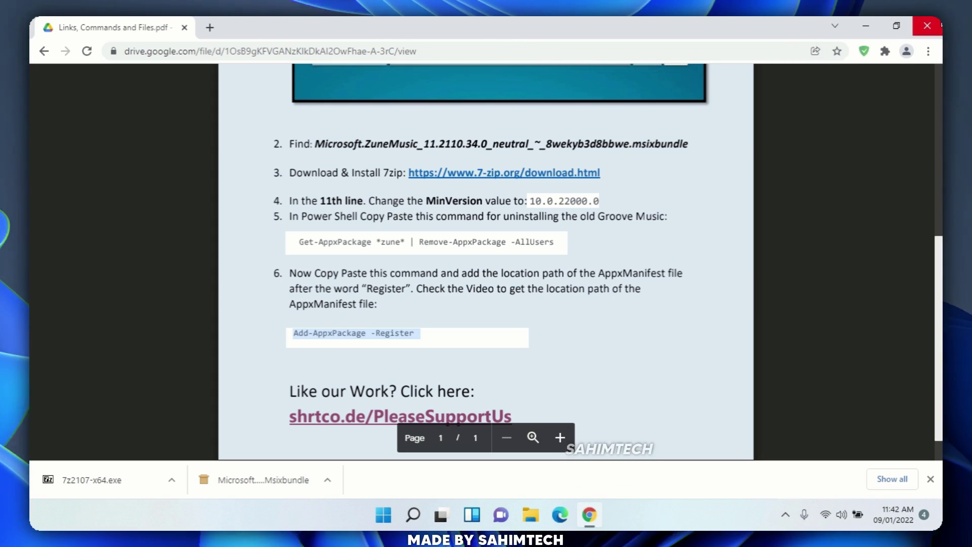
click(927, 26)
click(428, 514)
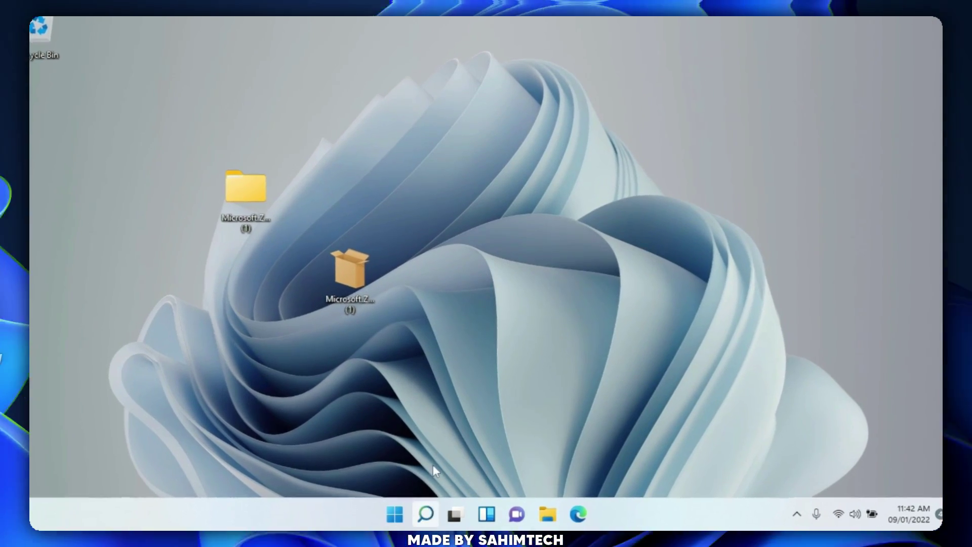
text(media player)
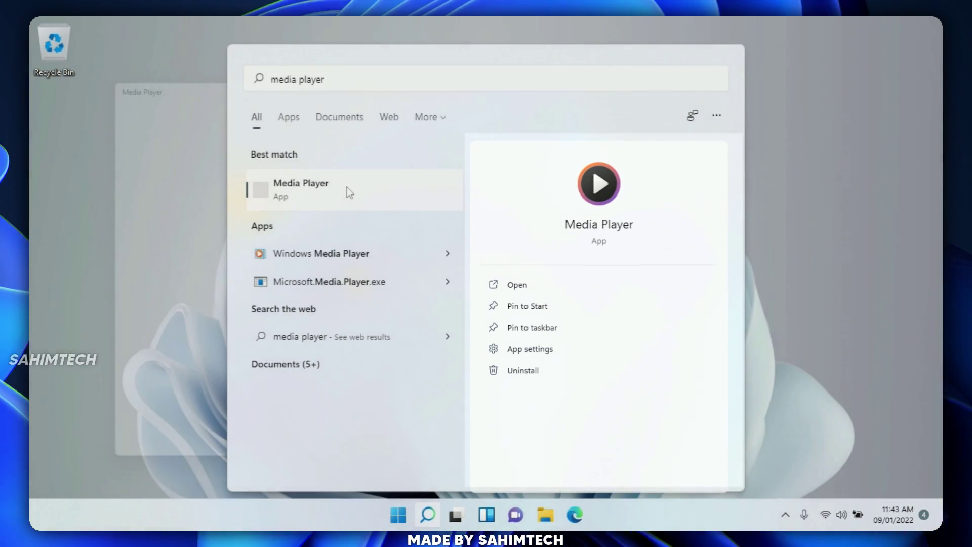
click(350, 193)
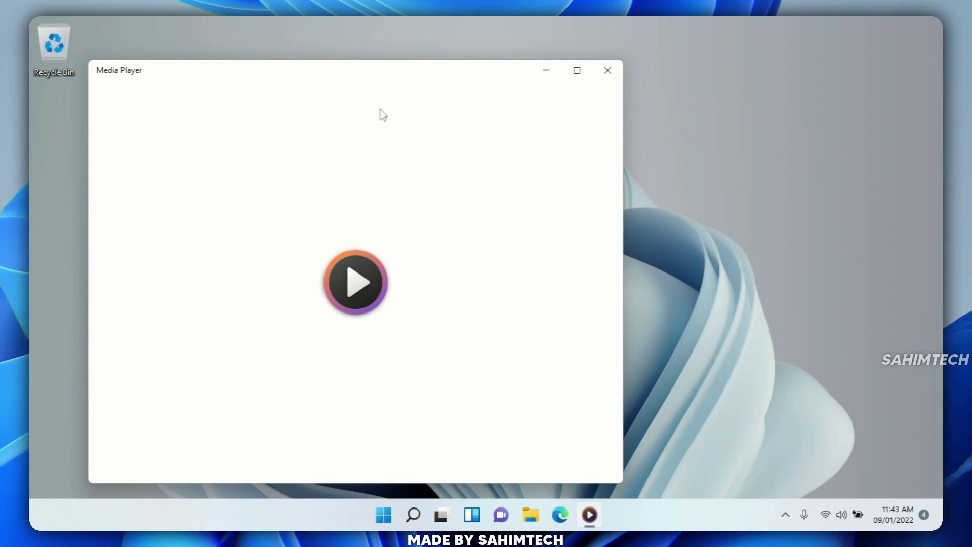
Drag the Media Player window into place while it loads its Home page
drag(383, 77, 488, 72)
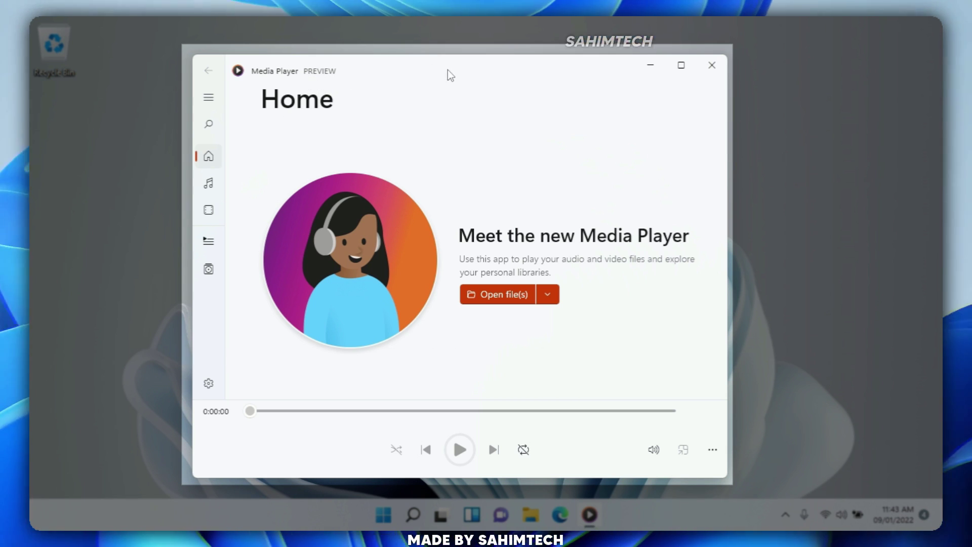
drag(450, 75, 388, 67)
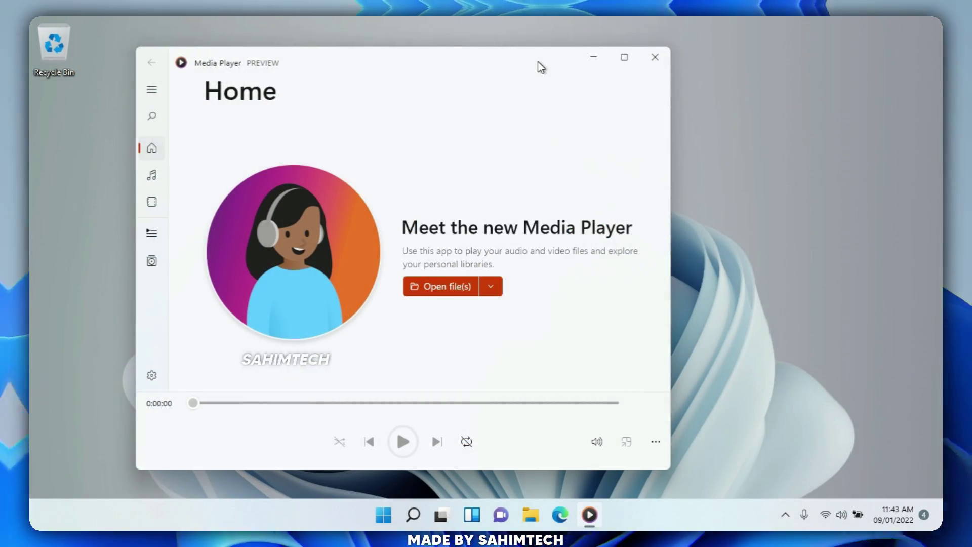
drag(537, 62, 623, 54)
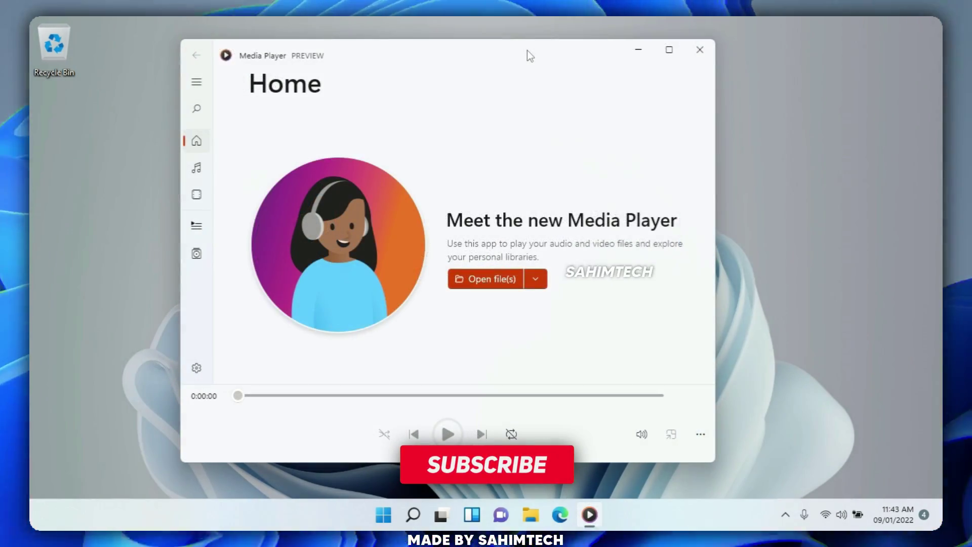
drag(527, 50, 450, 63)
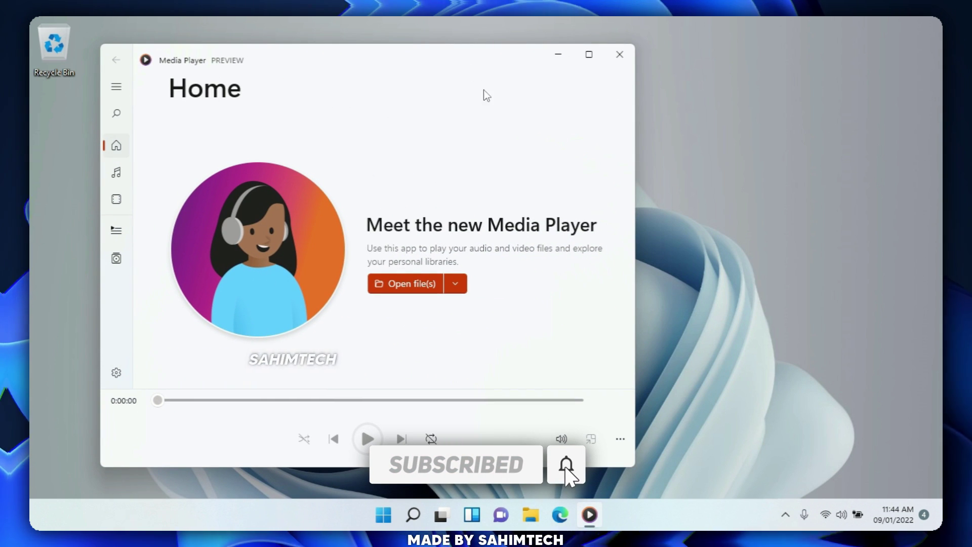